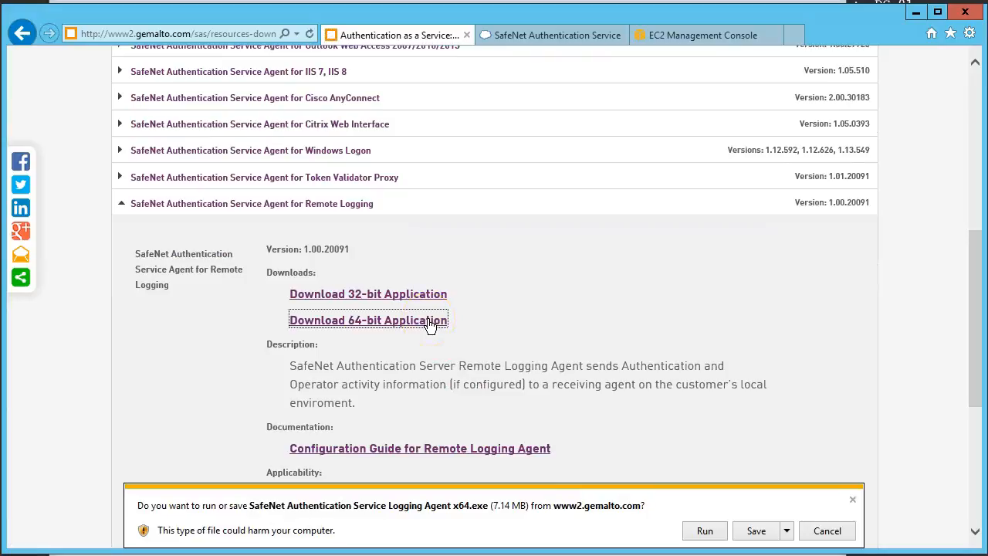
Step: Save and launch the 64-bit SafeNet Authentication Service Logging Agent installer and accept its license agreement
left_click(755, 531)
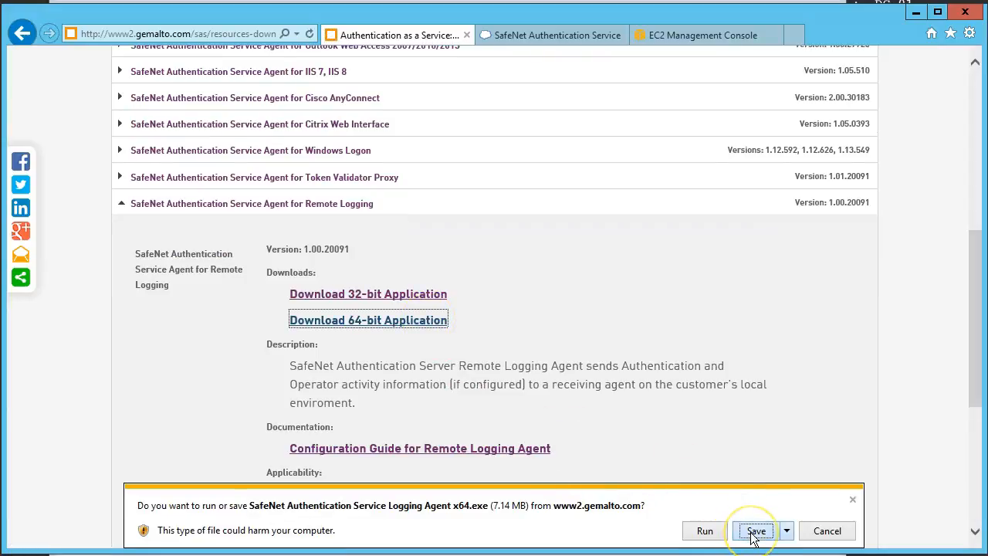
left_click(627, 534)
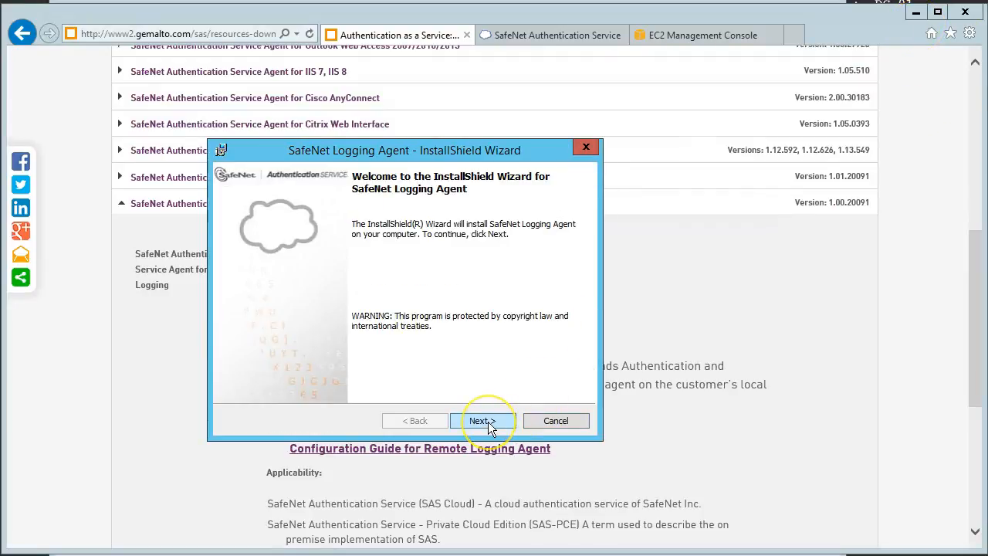
left_click(487, 421)
left_click(364, 367)
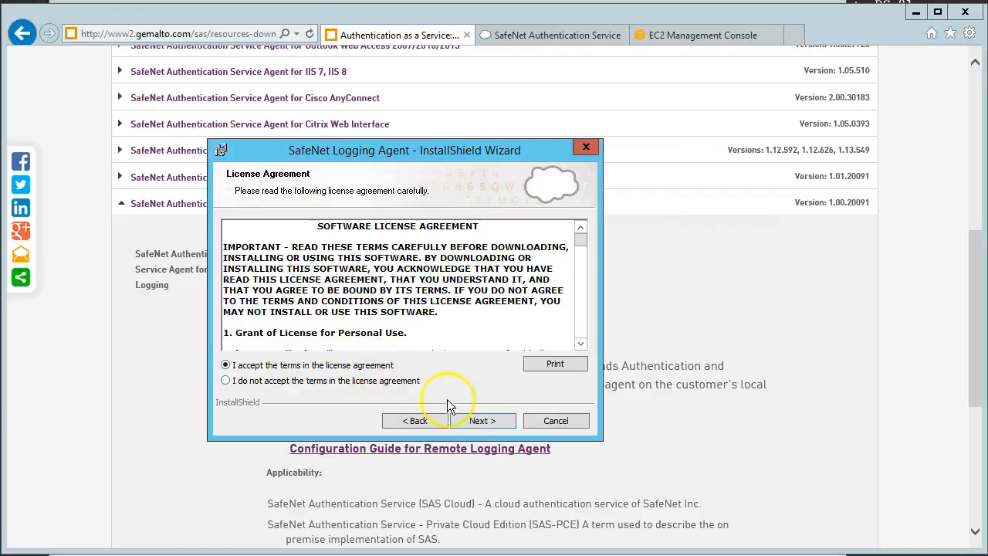
left_click(481, 421)
Step: Install the SafeNet Logging Agent for all users with the prefilled customer information and finish the wizard
left_click(481, 420)
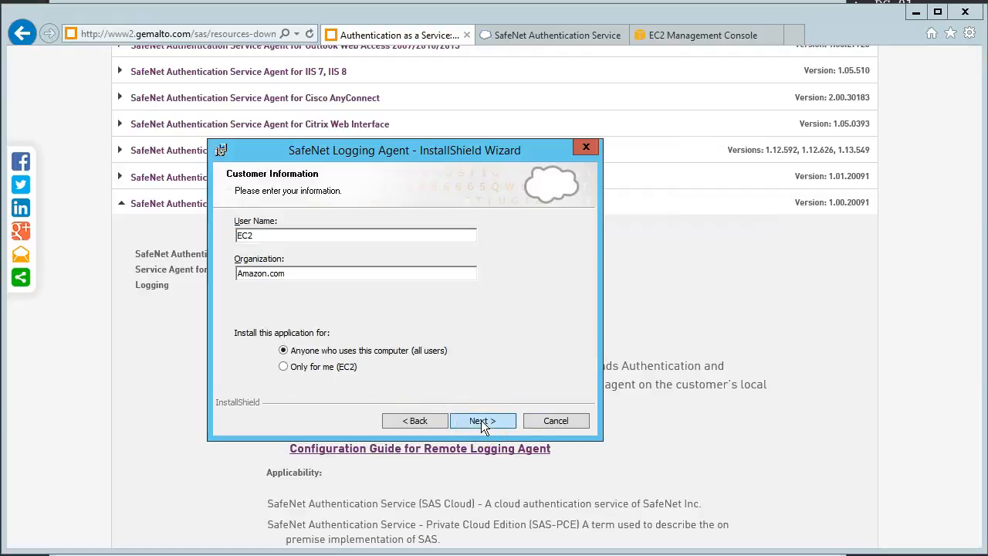
left_click(480, 420)
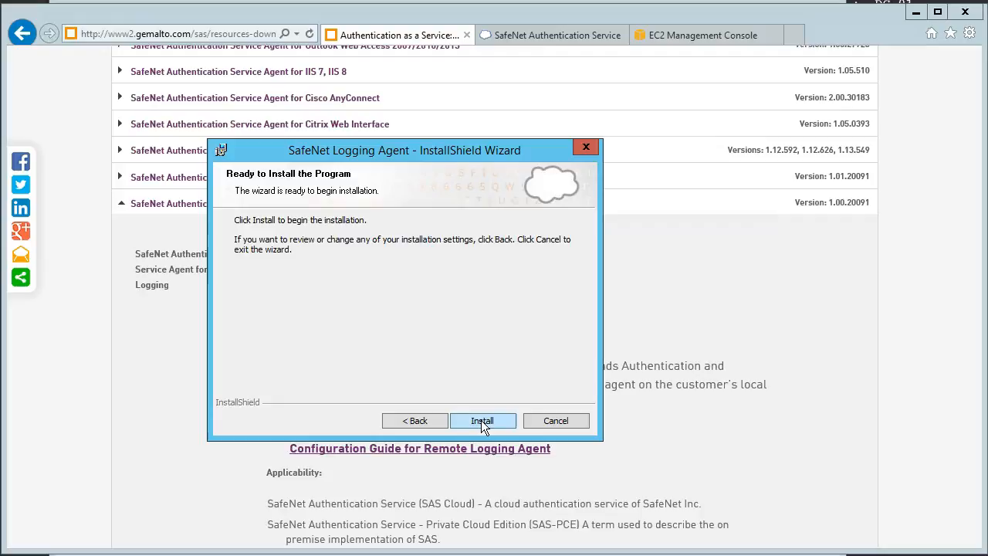
left_click(480, 419)
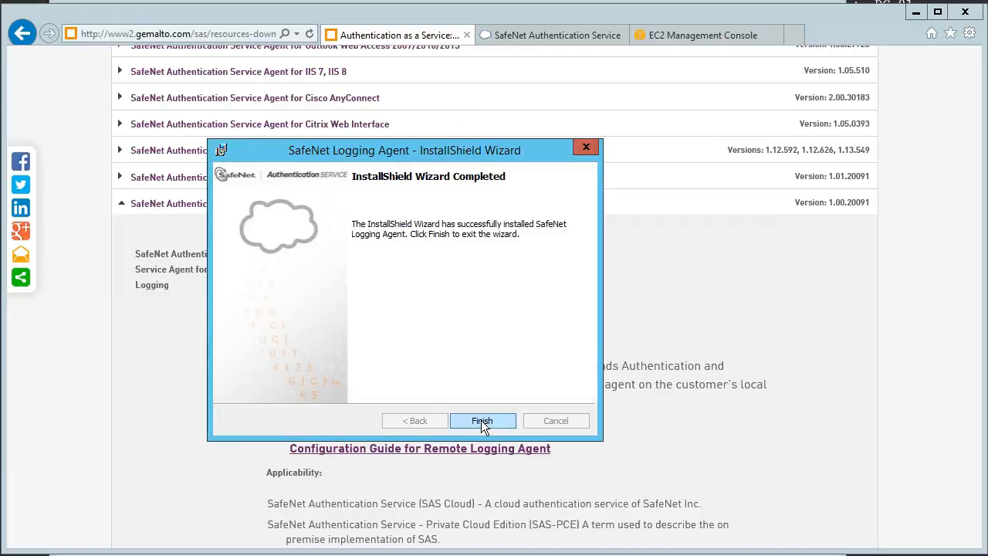
left_click(480, 420)
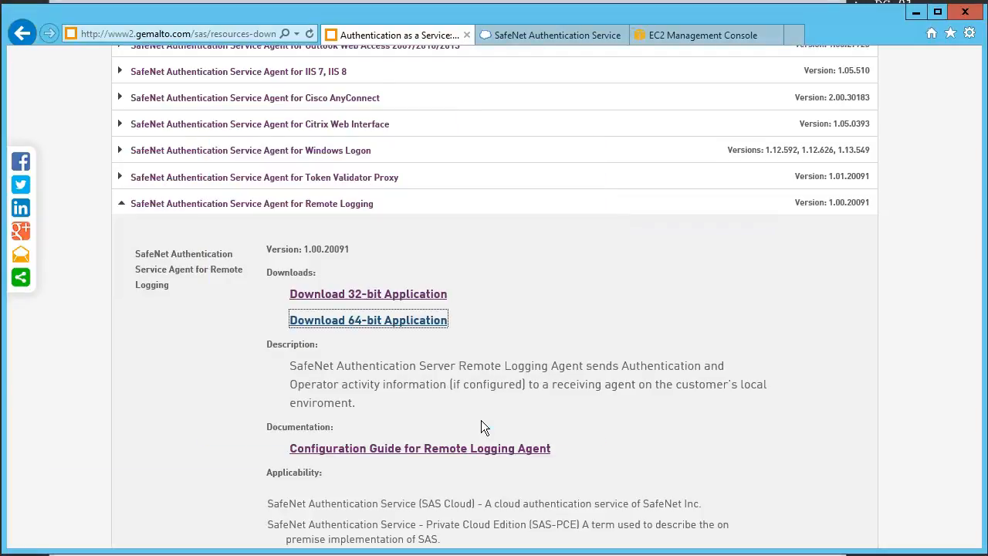
left_click(465, 429)
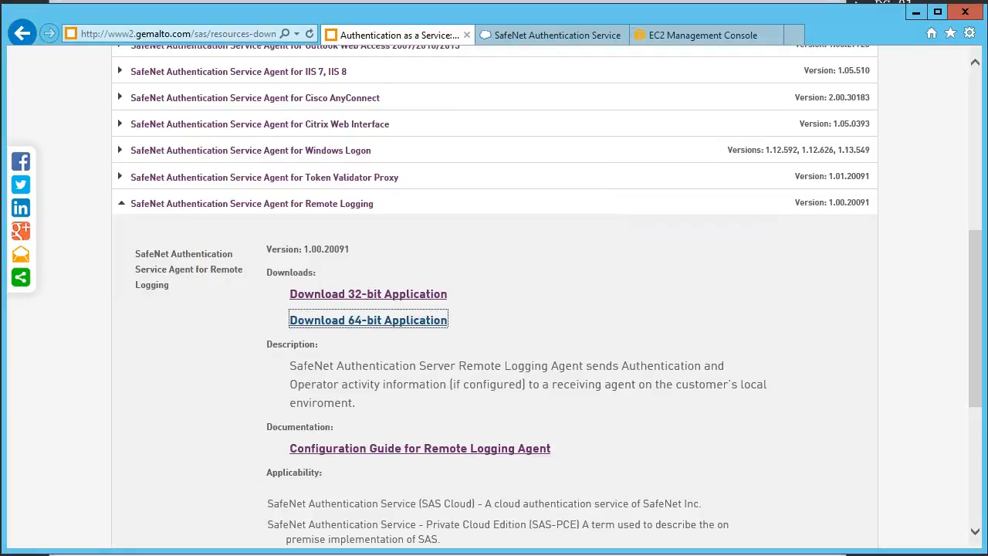
Step: Download and save LoggingAgentConfigFile.bmc from the Logging Agent section of the SafeNet Authentication Service console
left_click(509, 37)
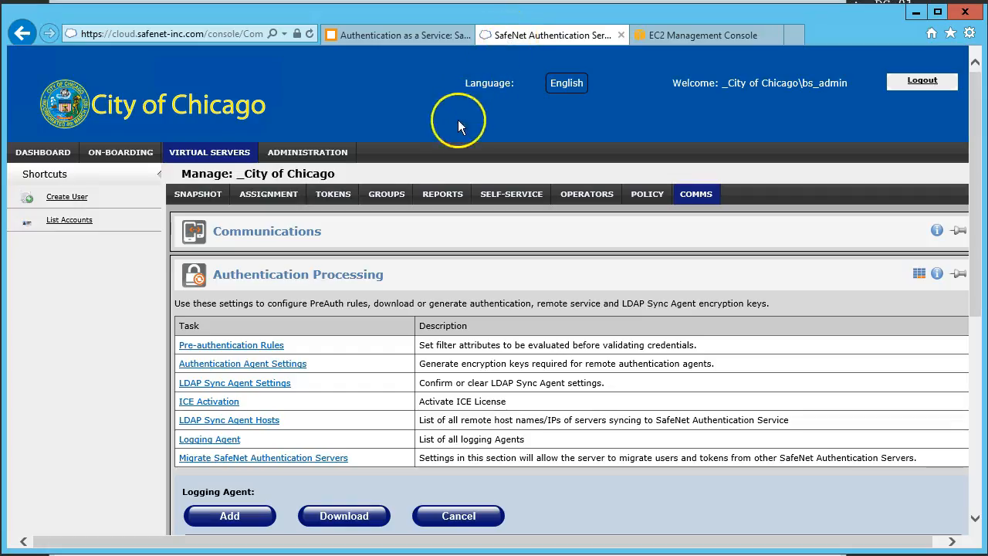
scroll(342, 303, "down", 1)
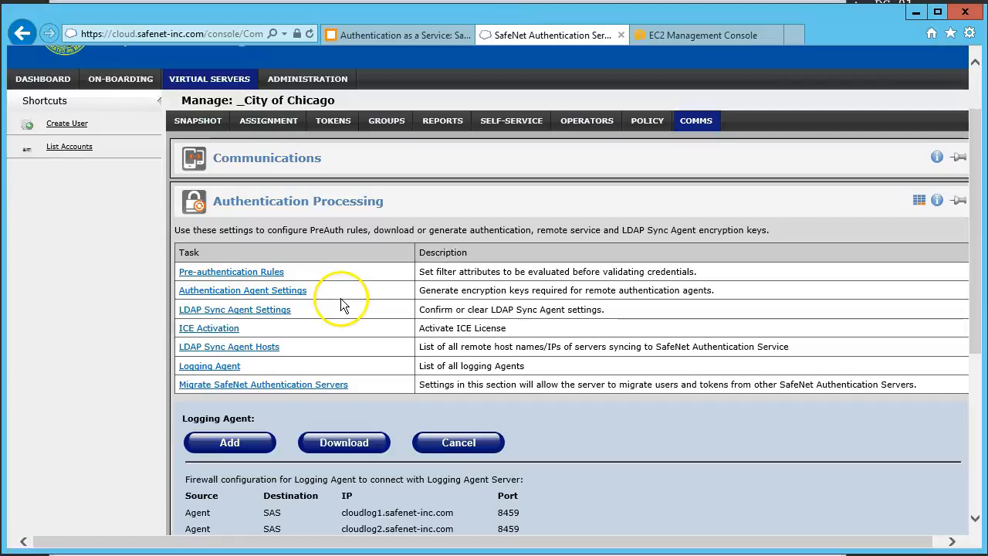
scroll(222, 367, "down", 3)
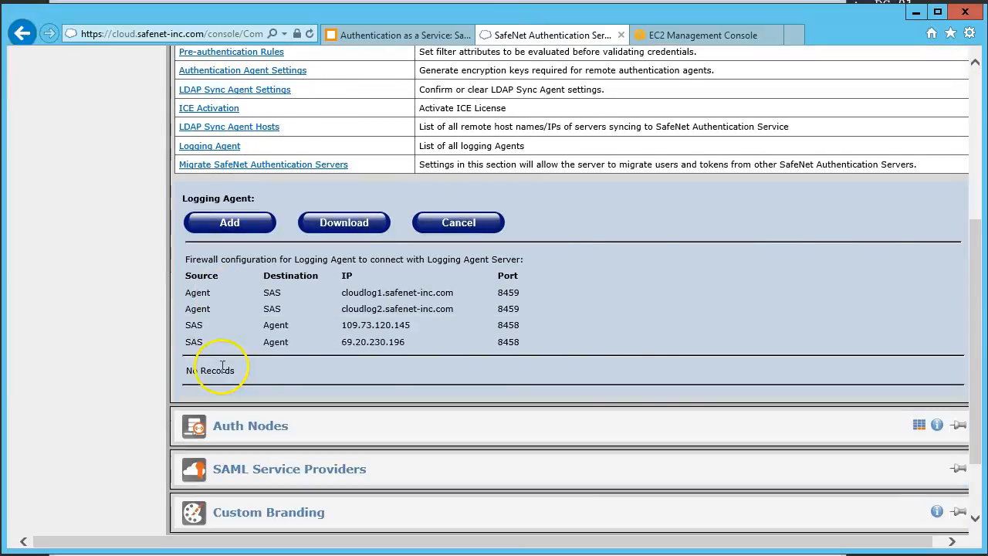
left_click(353, 229)
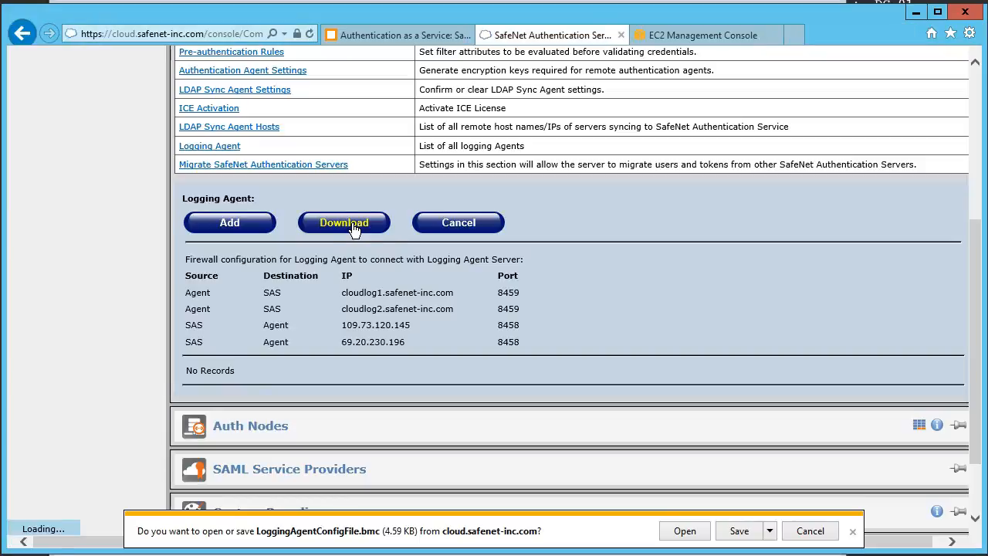
left_click(741, 530)
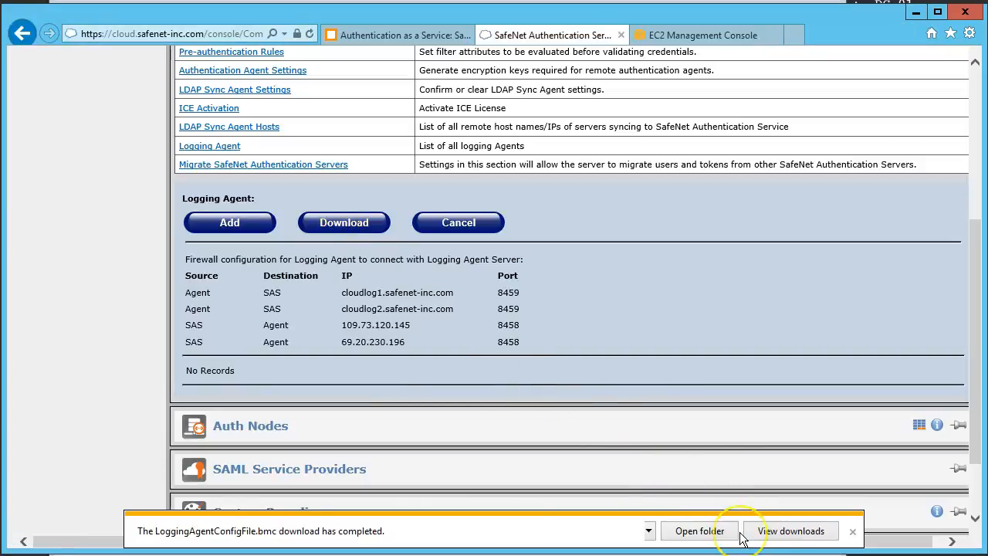
Step: Open the folder holding the downloaded configuration file and resize the window and Name column to fit the file list
left_click(718, 531)
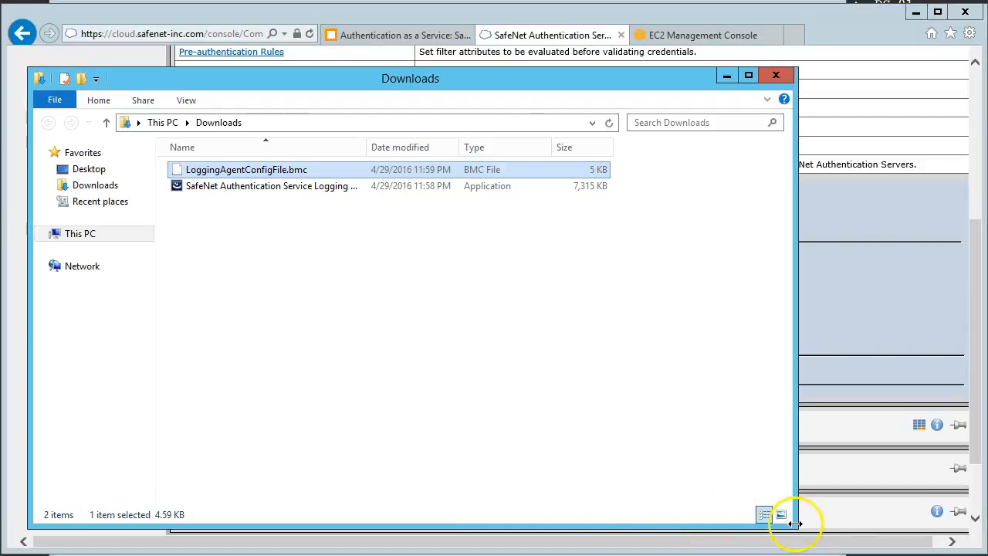
left_click_drag(793, 522, 563, 284)
left_click_drag(365, 147, 400, 147)
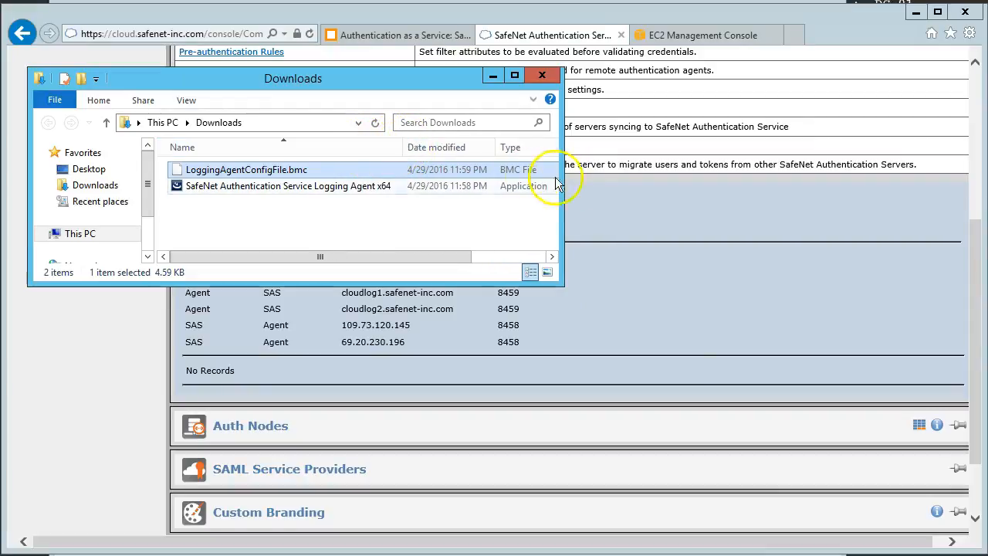
left_click_drag(573, 179, 683, 189)
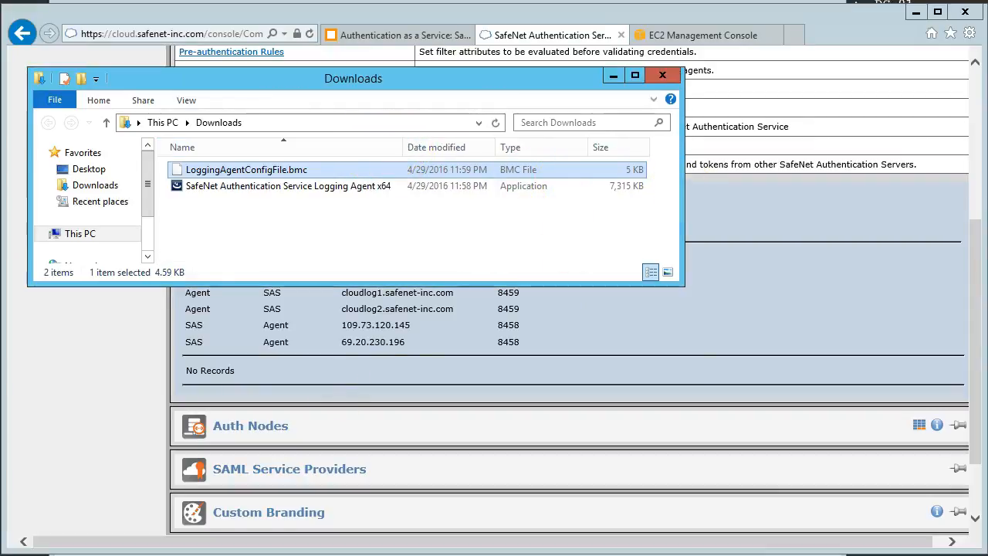
Step: Launch the Logging Agent, add the organization configuration from LoggingAgentConfigFile.bmc, and close the Downloads folder window
key("super")
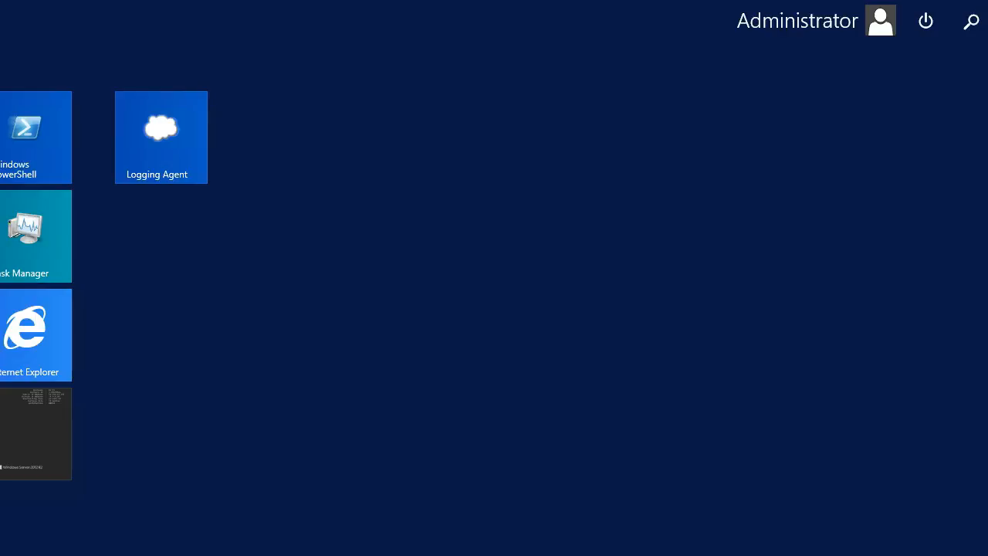
left_click(174, 137)
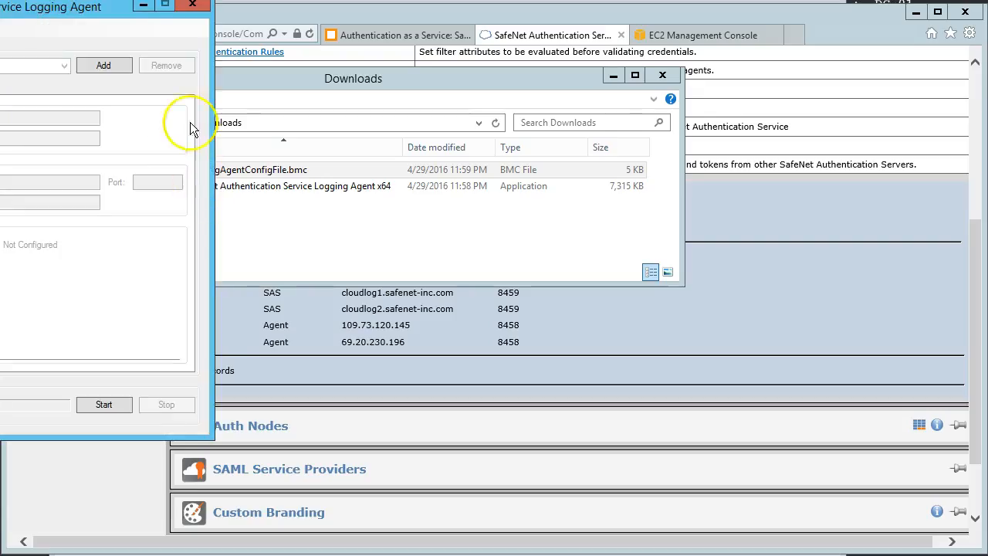
left_click_drag(122, 7, 701, 74)
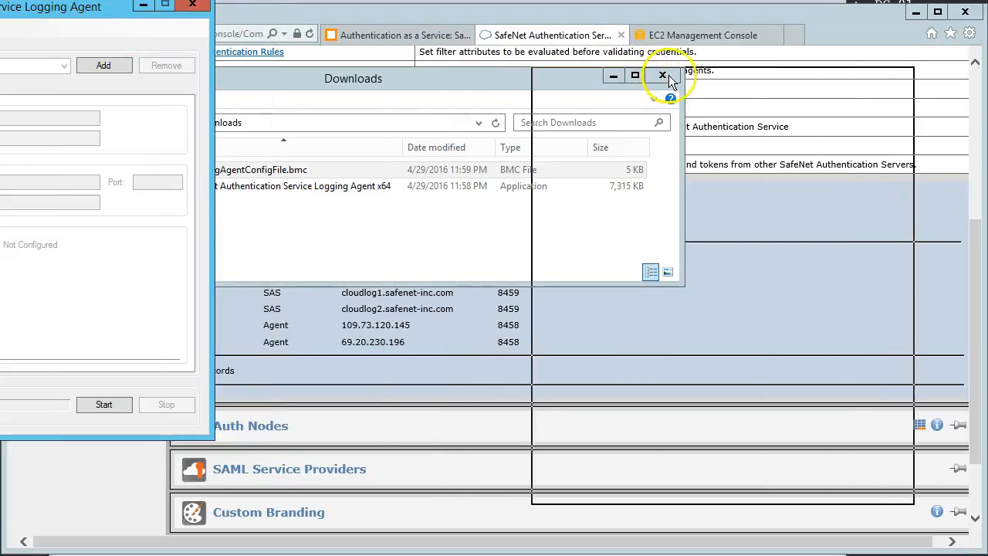
left_click(814, 137)
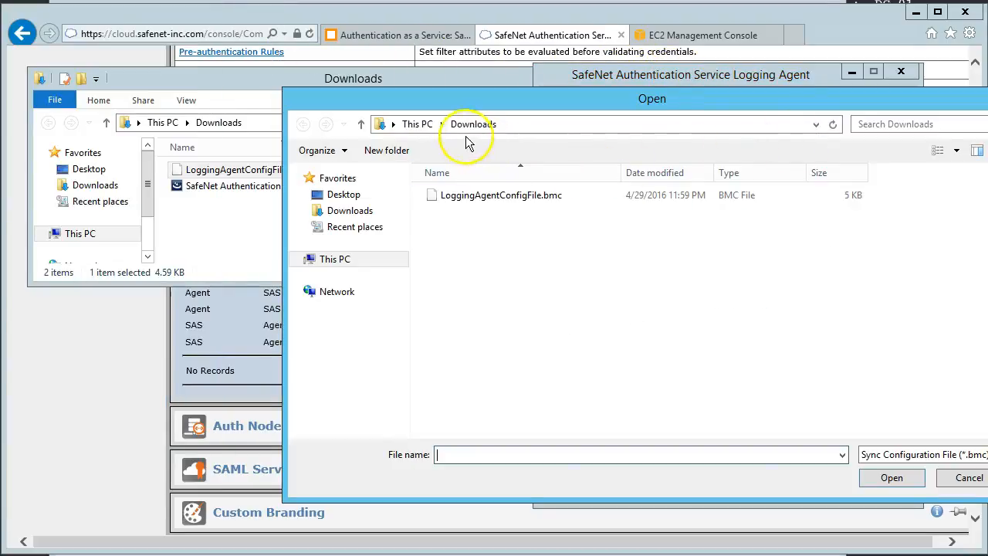
left_click(468, 197)
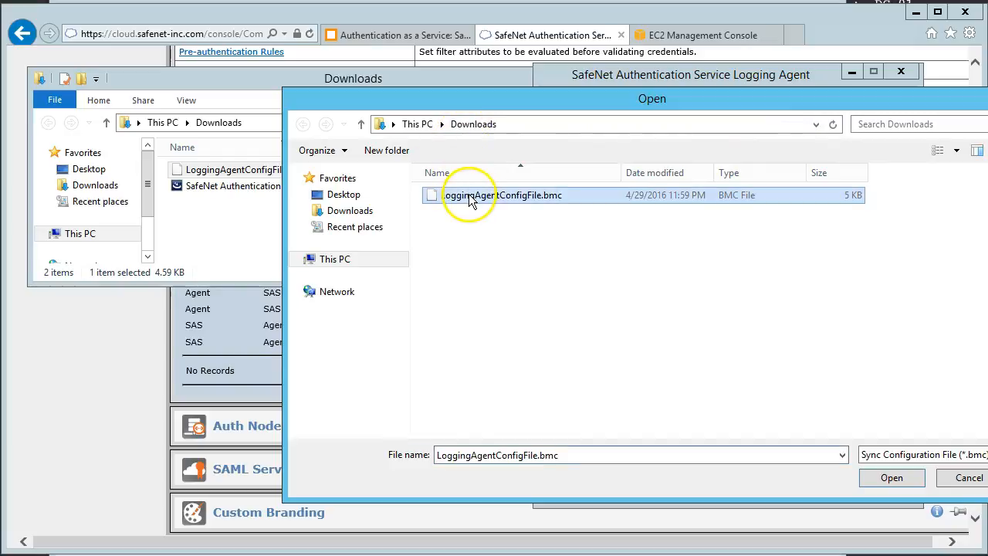
left_click(892, 477)
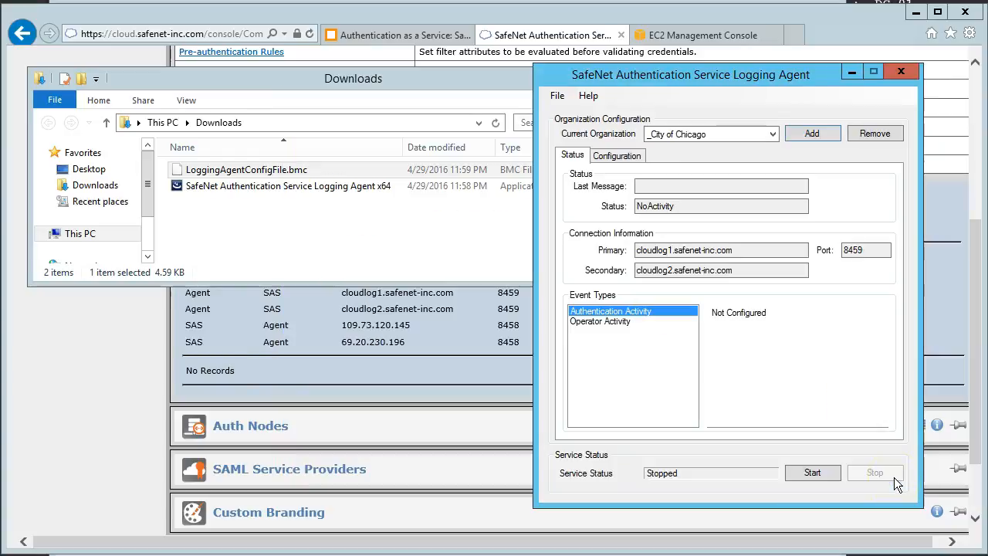
double_click(37, 77)
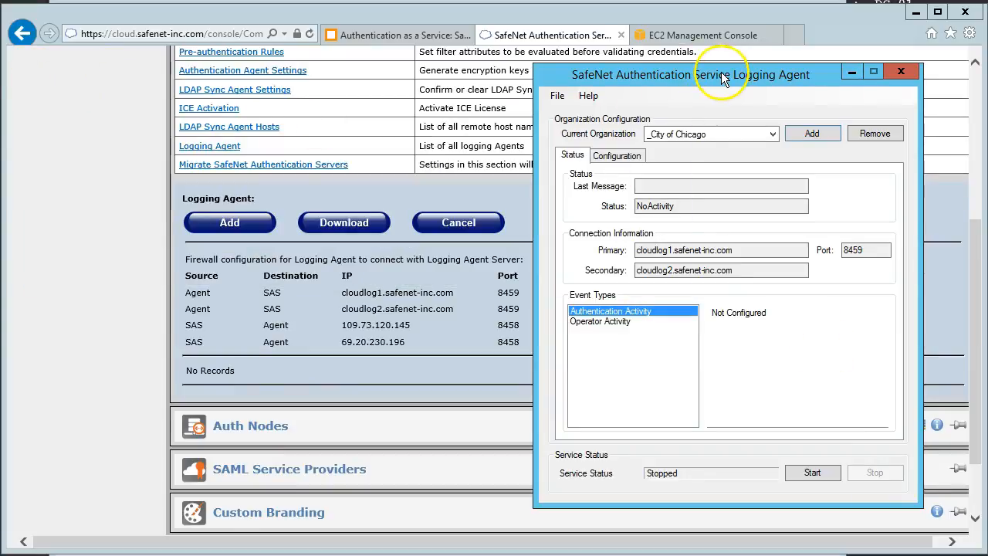
left_click_drag(719, 77, 709, 77)
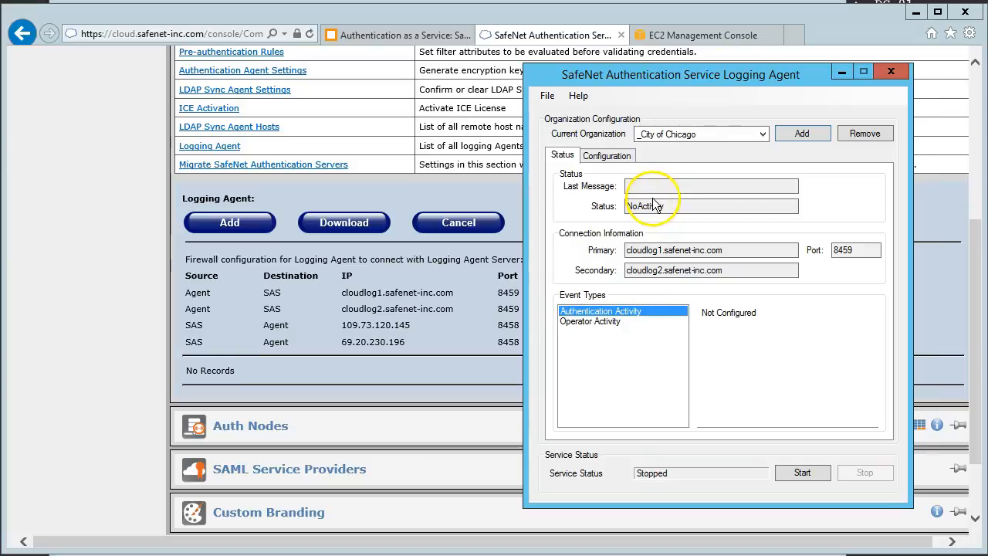
Step: Configure the Authentication Message type to be sent to the Event Viewer with source SAS Logging Agent and apply it
left_click(613, 158)
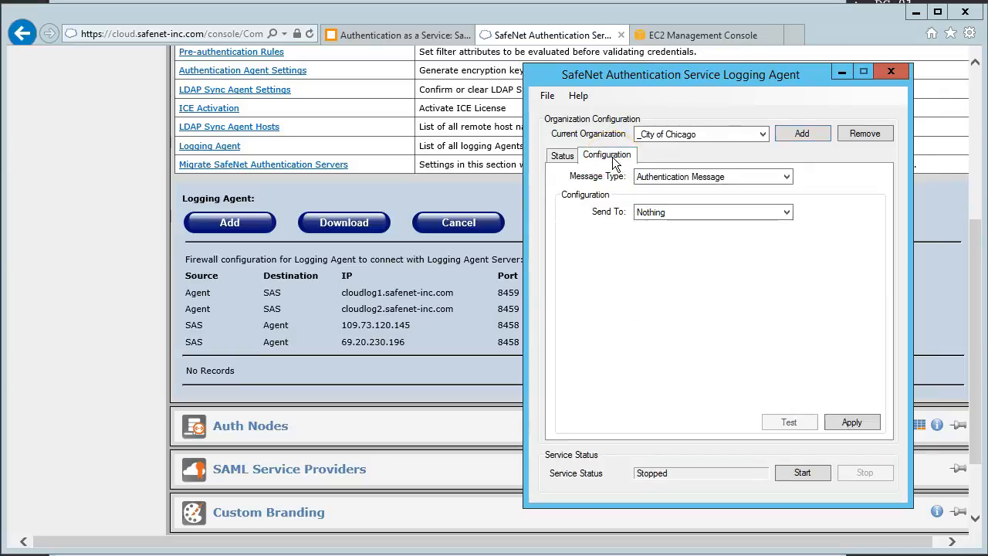
left_click(786, 176)
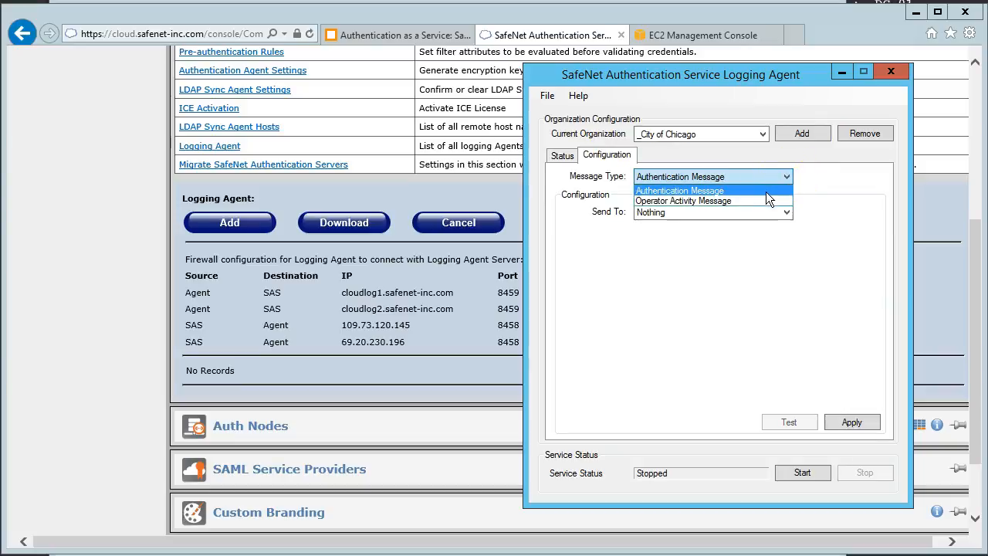
left_click(767, 191)
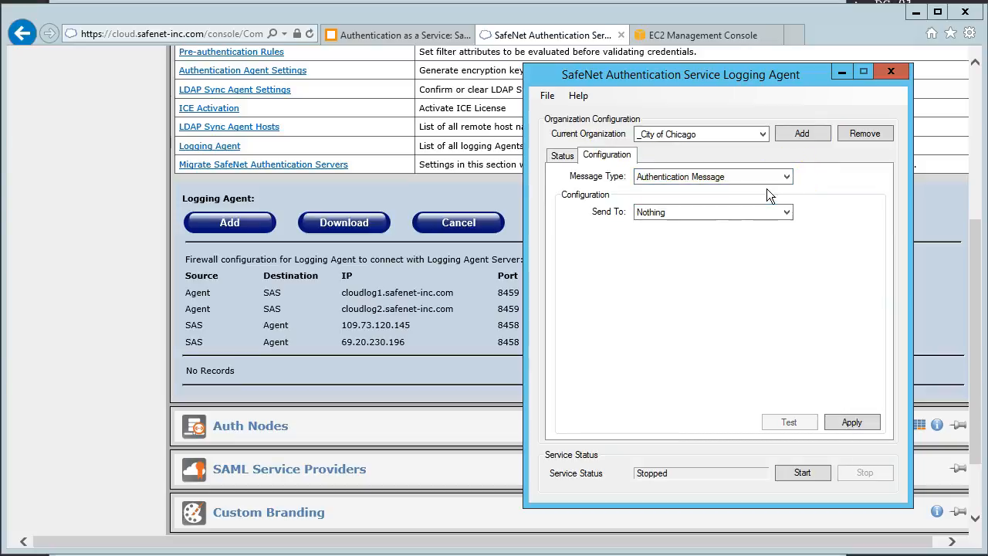
left_click(767, 211)
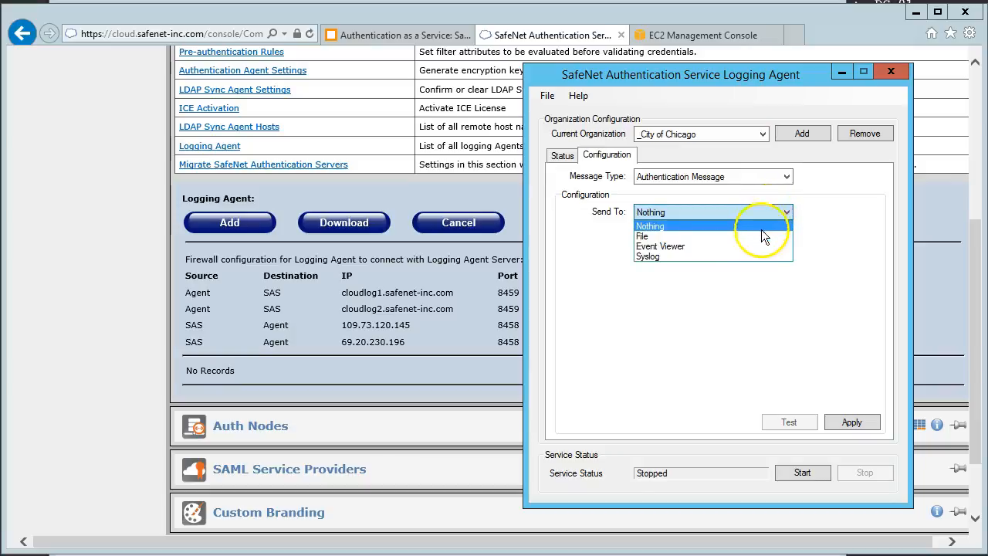
left_click(756, 244)
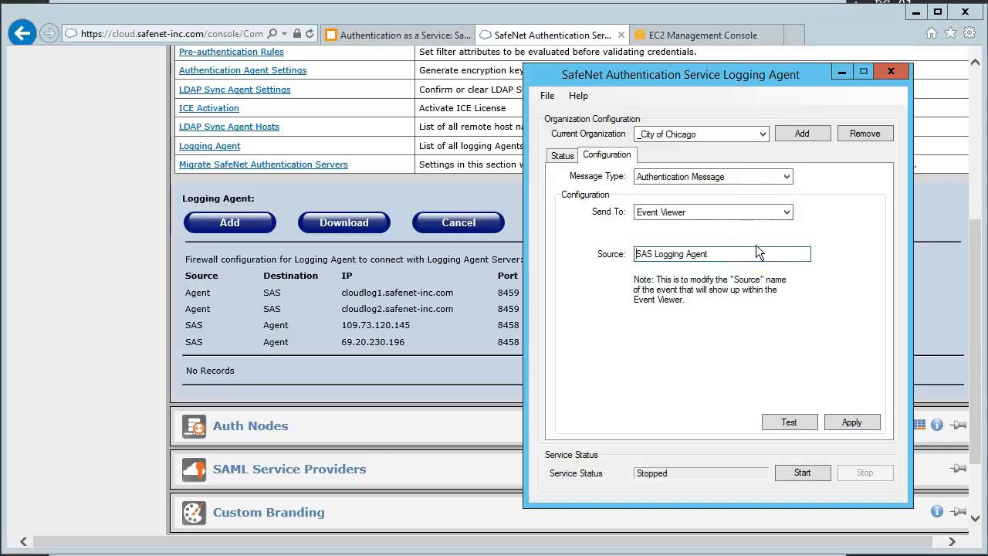
left_click(839, 424)
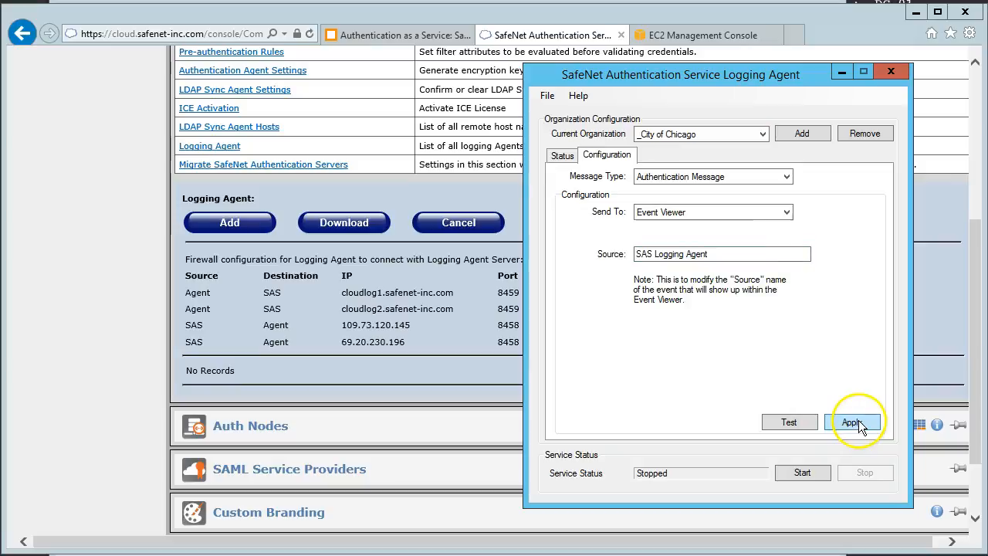
Step: Set the Operator Activity Message type to be sent to Syslog and enter 10.1.10.10 as the primary server address
left_click(751, 177)
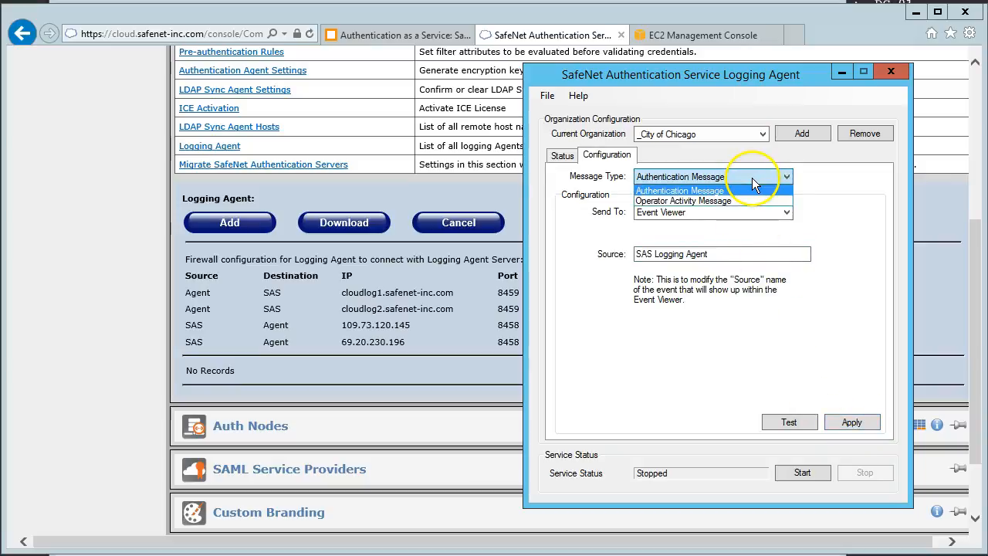
left_click(748, 198)
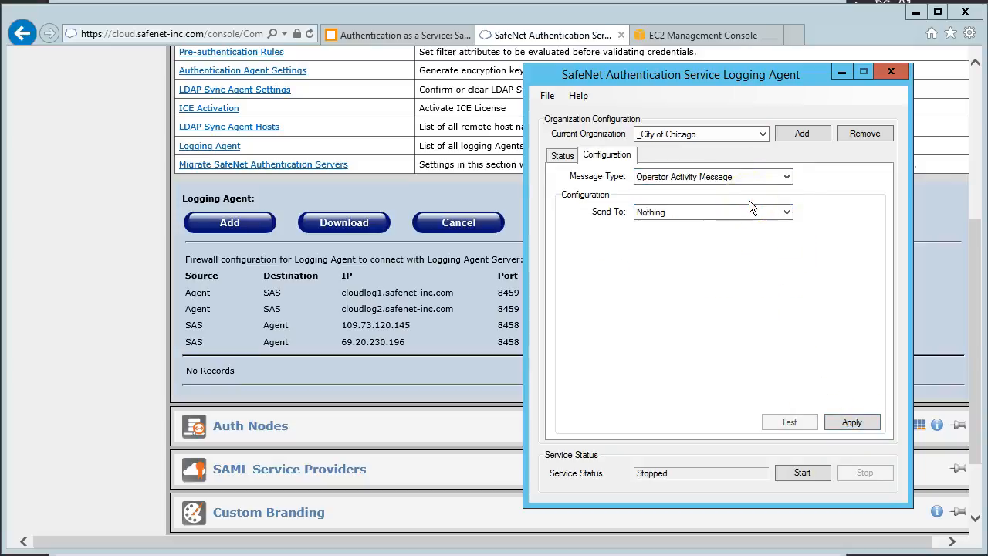
left_click(748, 211)
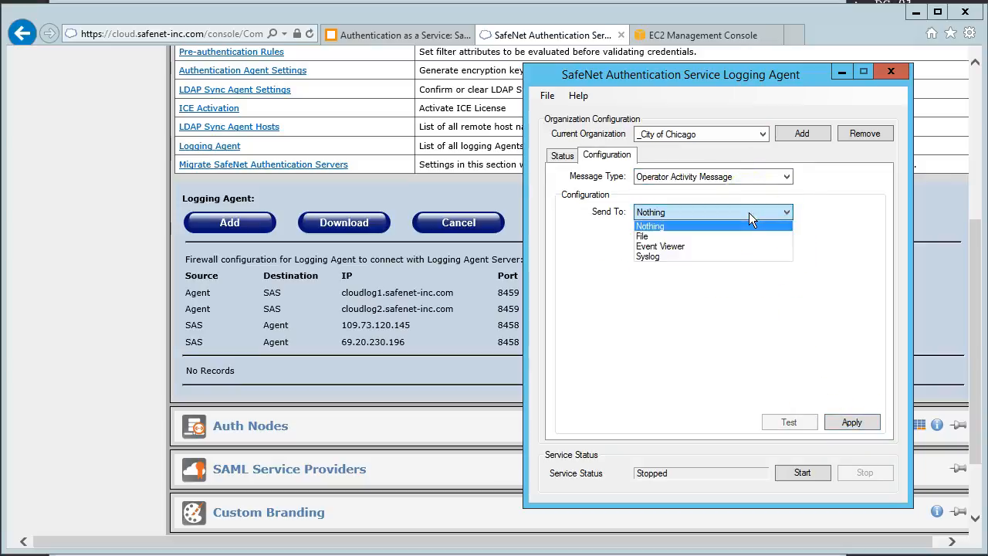
left_click(747, 252)
left_click_drag(751, 253, 630, 252)
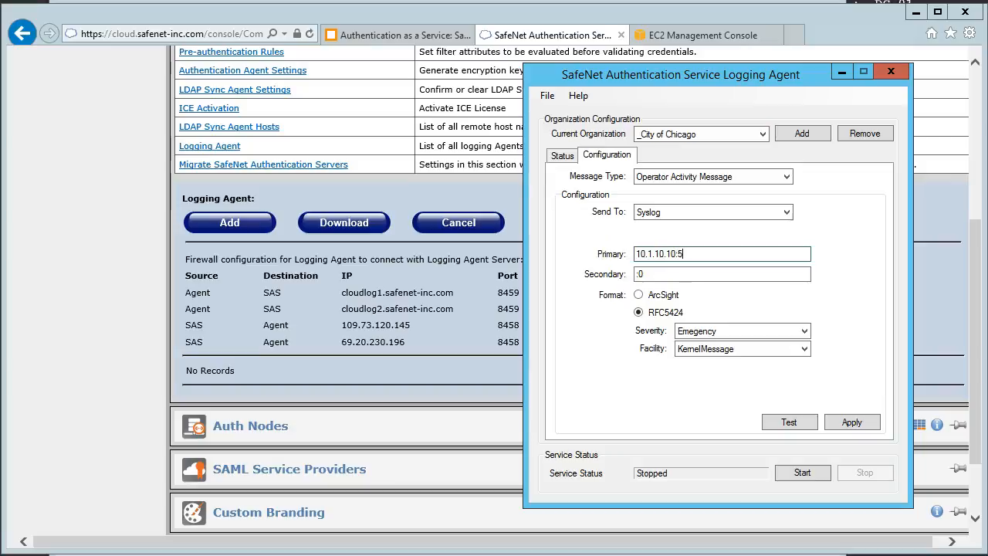
left_click_drag(759, 257, 675, 255)
Step: Send the Operator Activity Message type to the Event Viewer with source SAS Logging Agent, apply it, and start the agent service
left_click(784, 212)
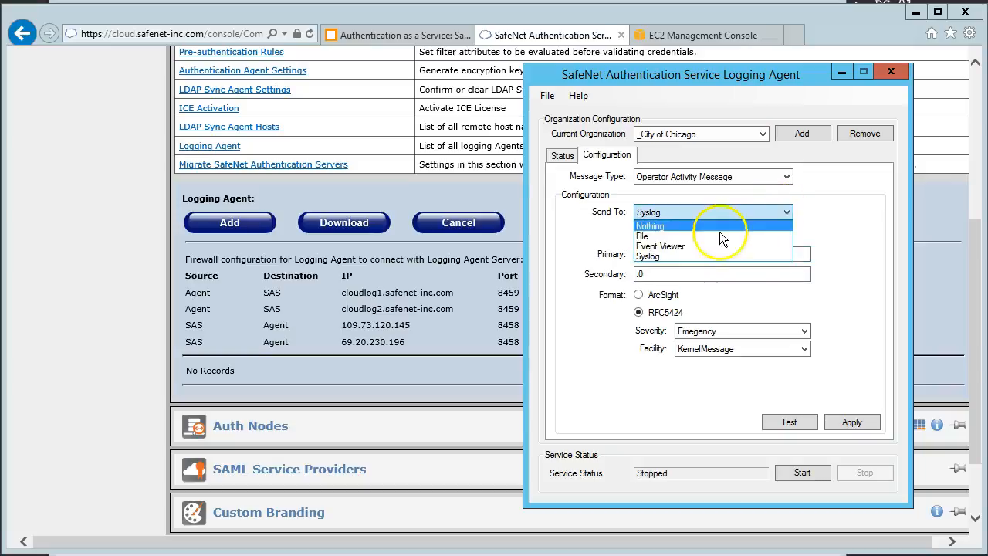
left_click(700, 245)
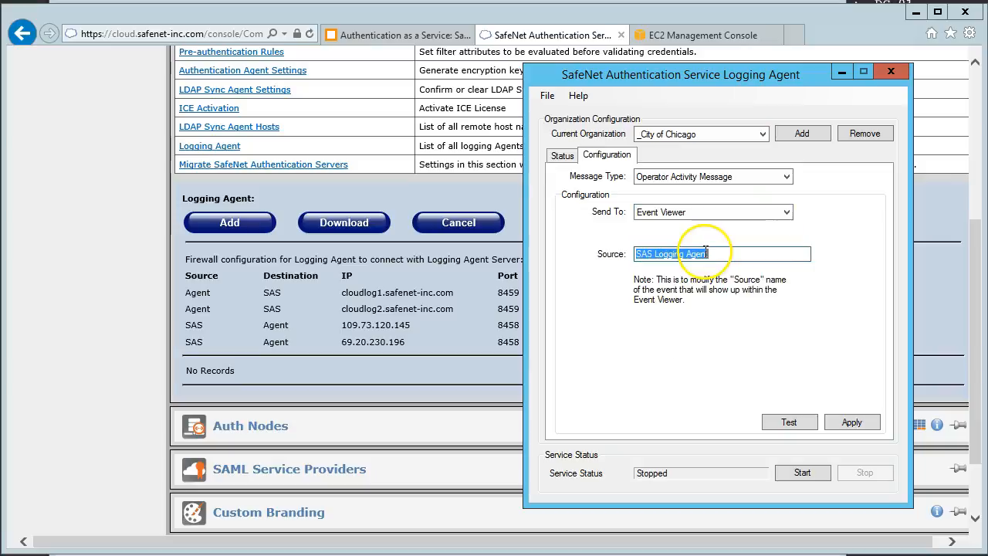
left_click(853, 423)
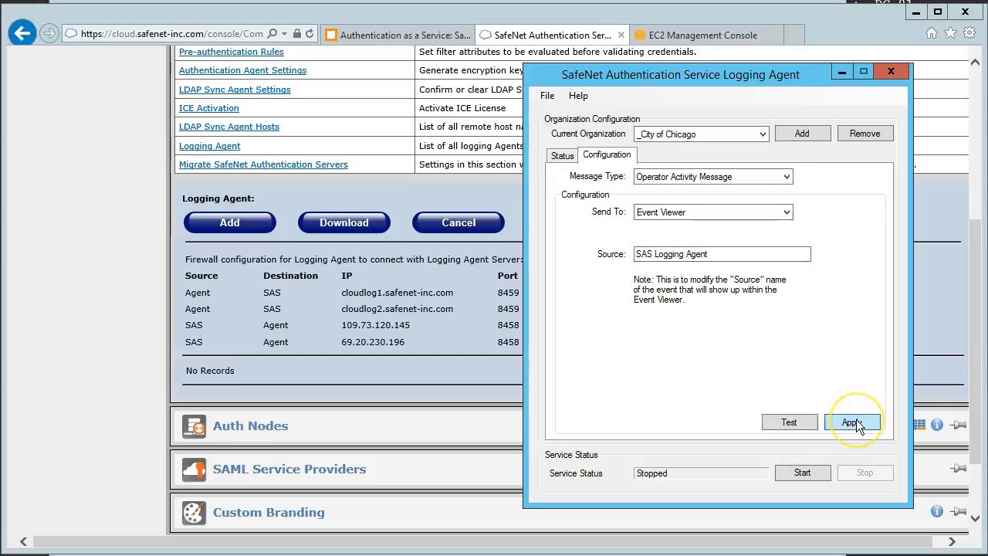
left_click(853, 424)
left_click(812, 475)
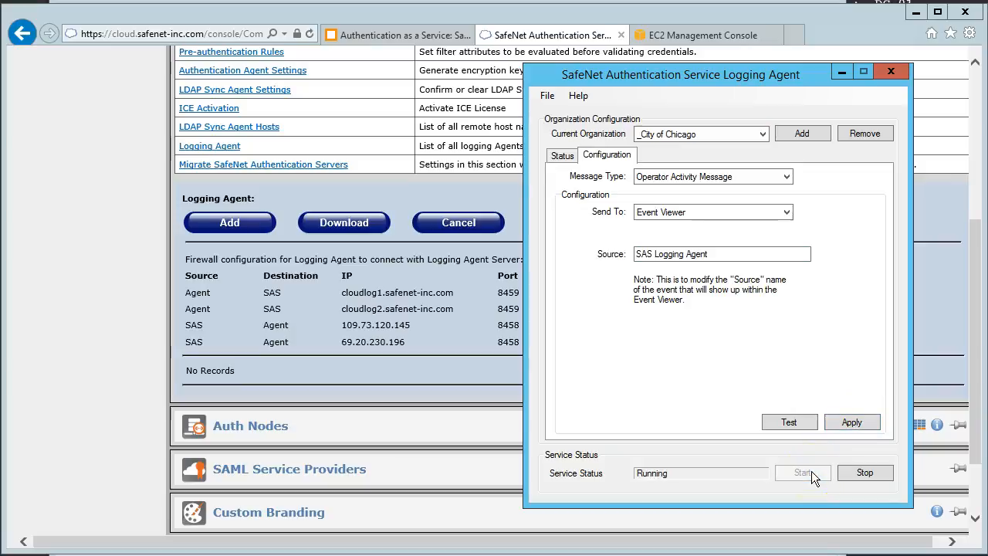
Step: Show the Logging Agent's status and arrange its window and the narrowed browser window so both are accessible
left_click(560, 156)
left_click_drag(711, 77, 196, 83)
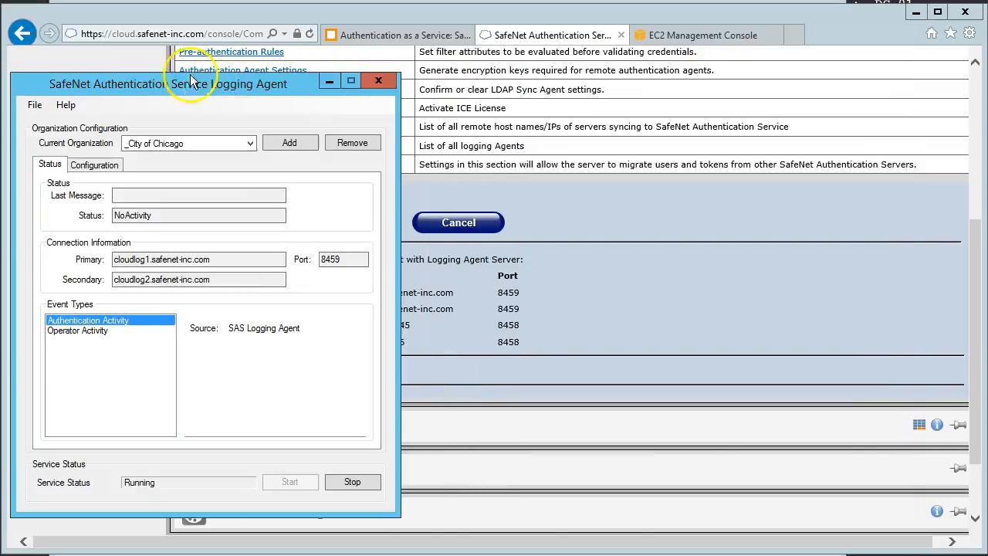
left_click(624, 267)
left_click(130, 160)
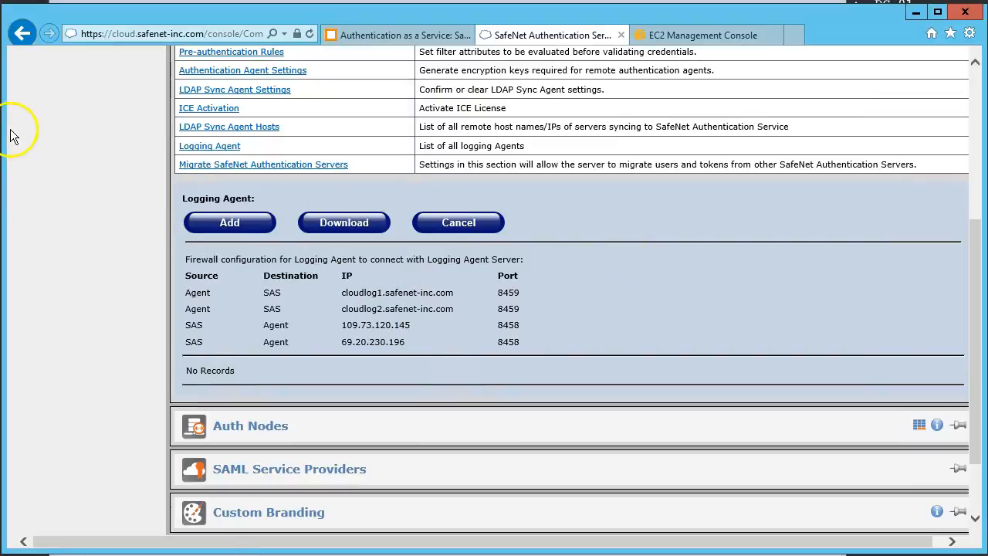
left_click_drag(8, 128, 203, 132)
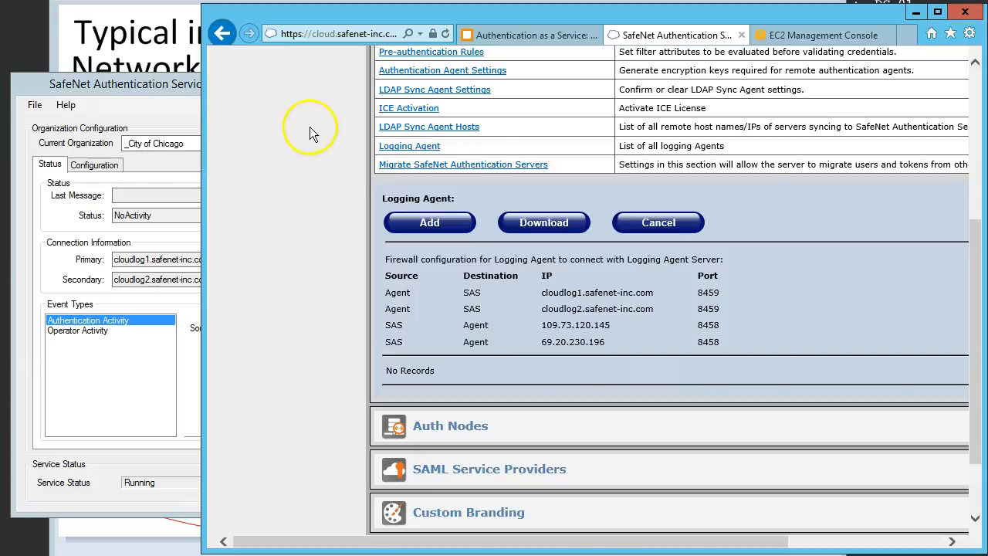
Step: Reload the Comms page of the console and reopen the Logging Agent list under Authentication Processing
scroll(357, 182, "down", 3)
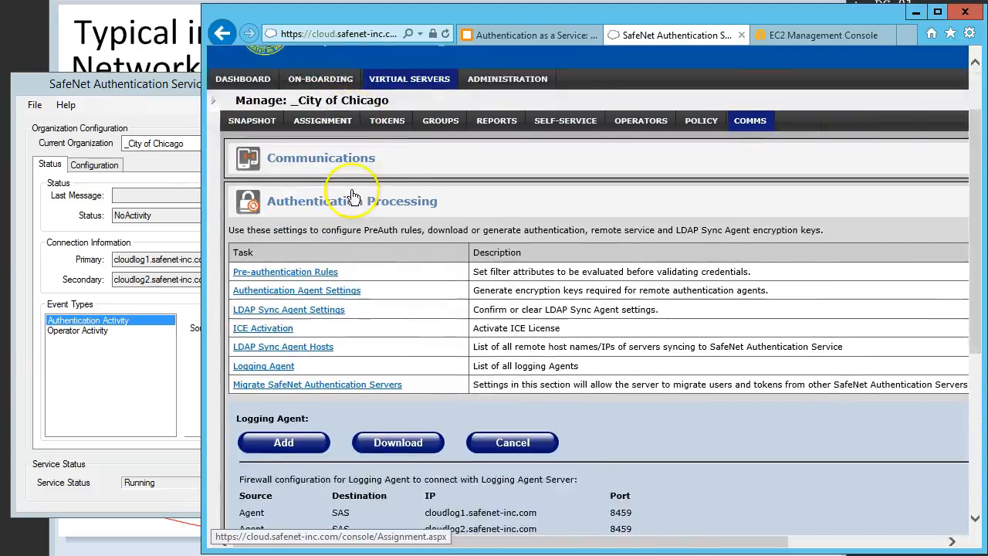
scroll(351, 197, "down", 1)
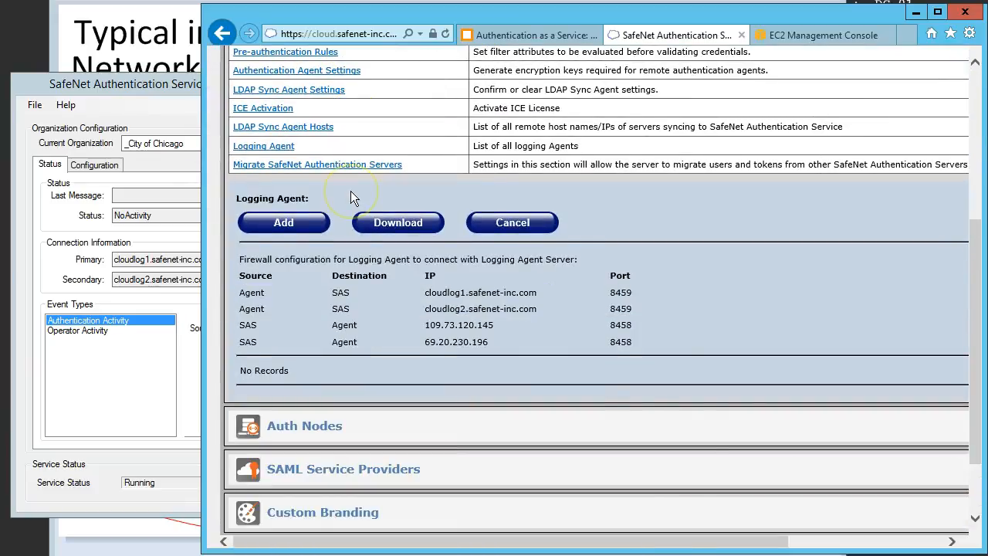
left_click(445, 34)
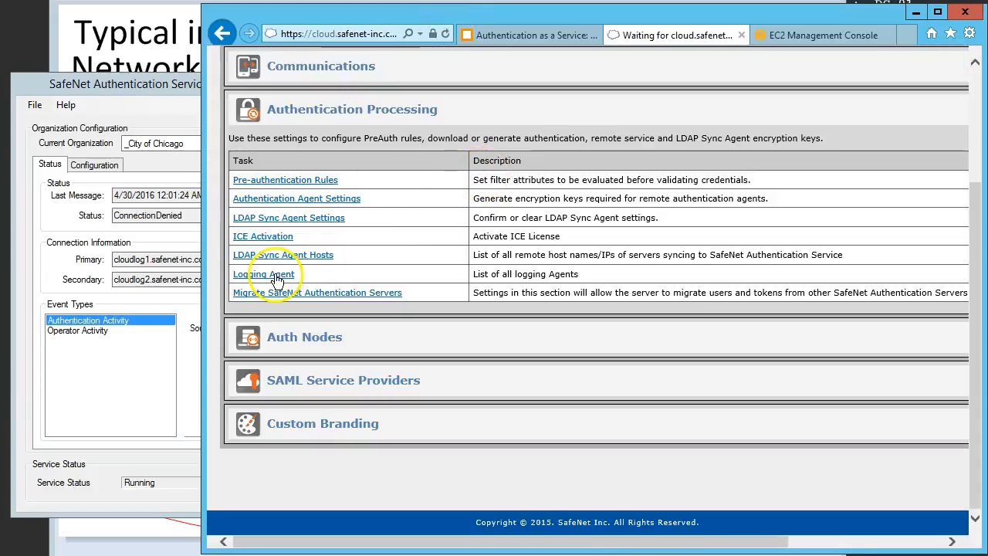
left_click(278, 278)
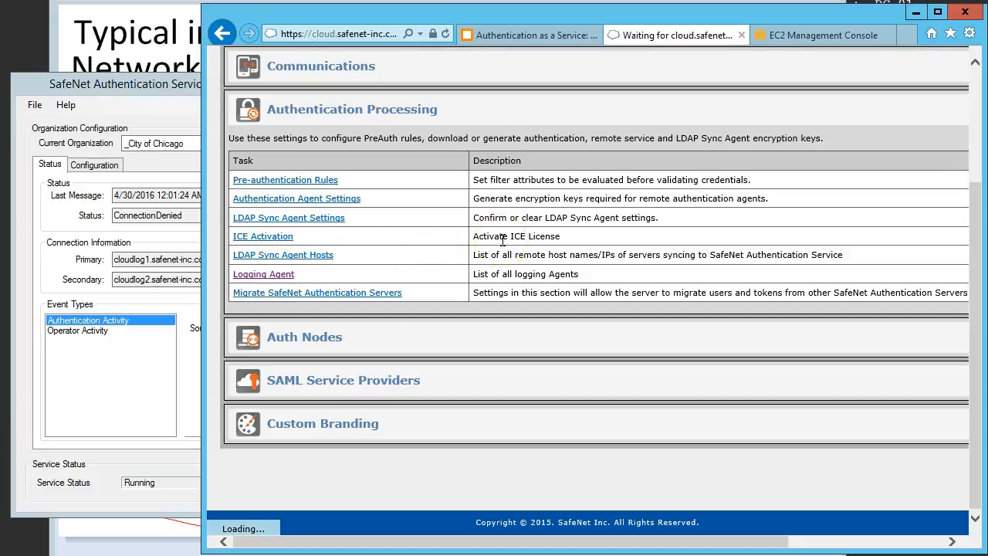
scroll(503, 240, "down", 2)
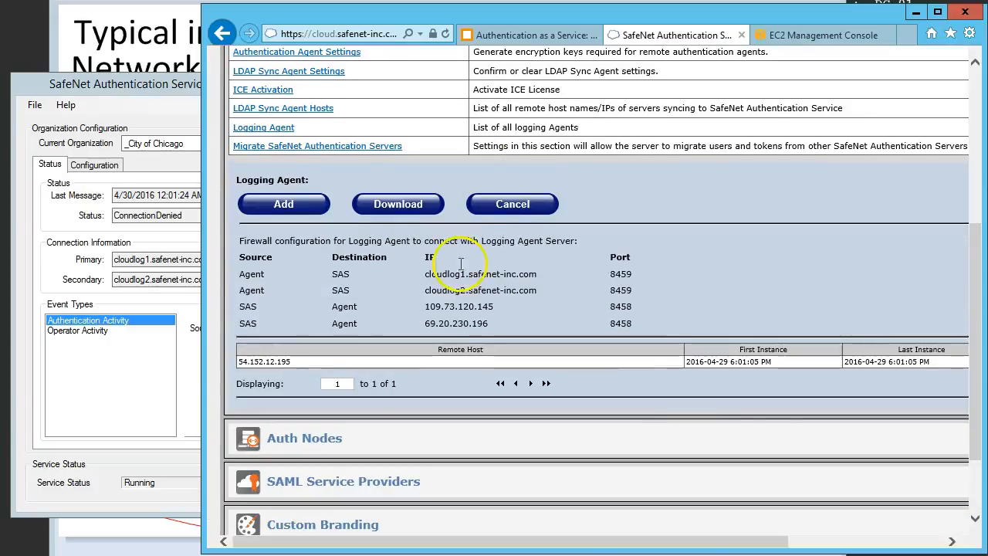
Step: Compare the remote host address in the Logging Agent list with the server's public IP shown on the desktop
left_click_drag(290, 363, 239, 360)
left_click(339, 334)
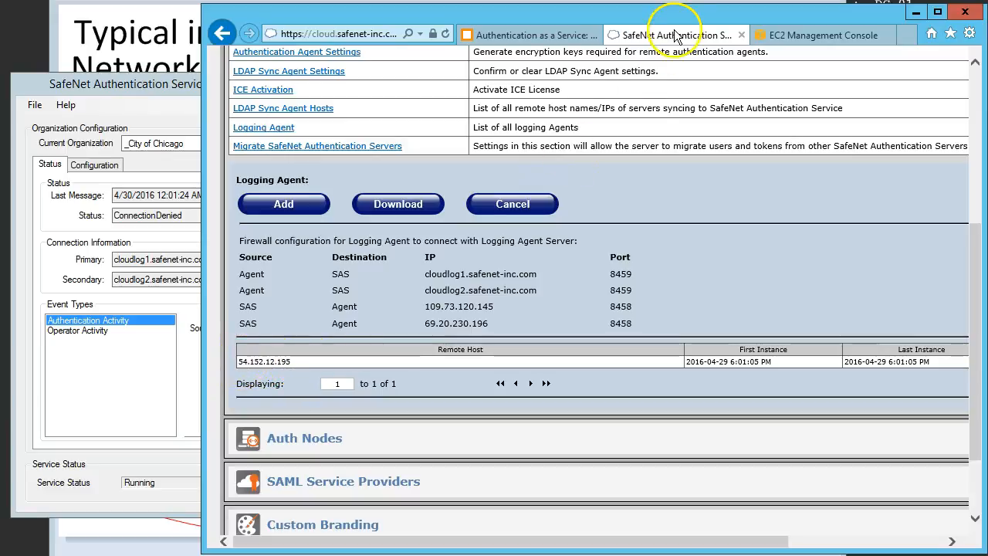
left_click_drag(772, 10, 770, 62)
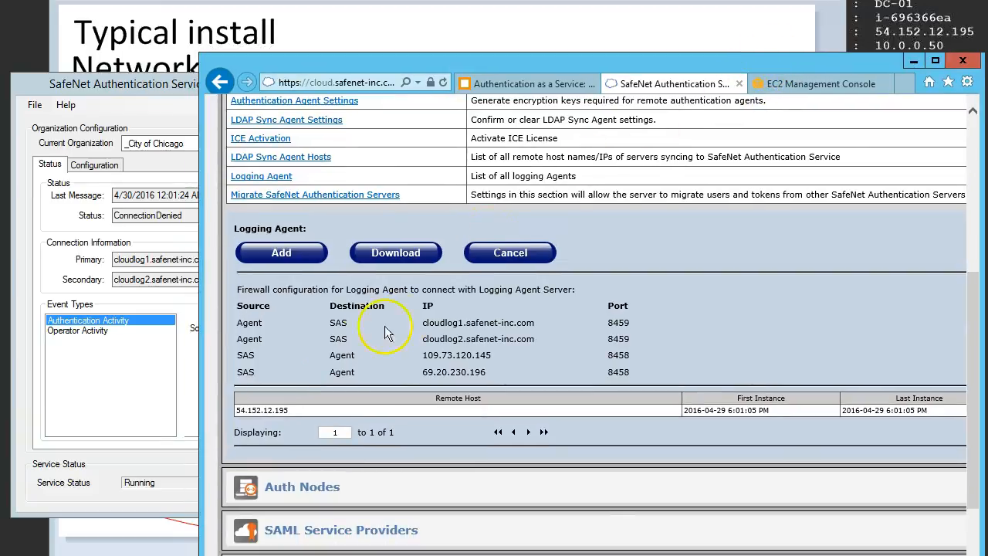
Step: Set the pending remote host 54.152.12.195 to Allow, apply it, and bring the Logging Agent's status window forward
left_click_drag(640, 555, 783, 554)
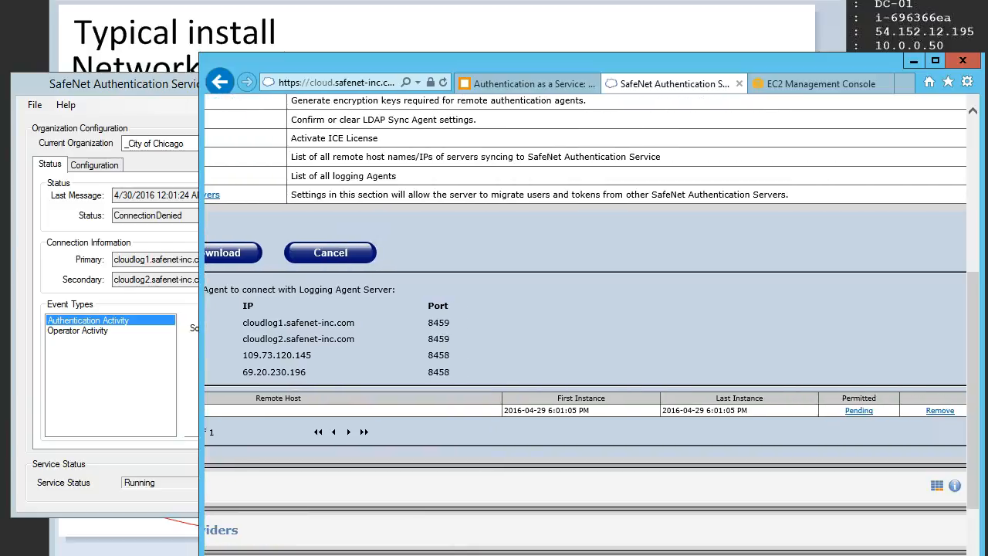
left_click(855, 411)
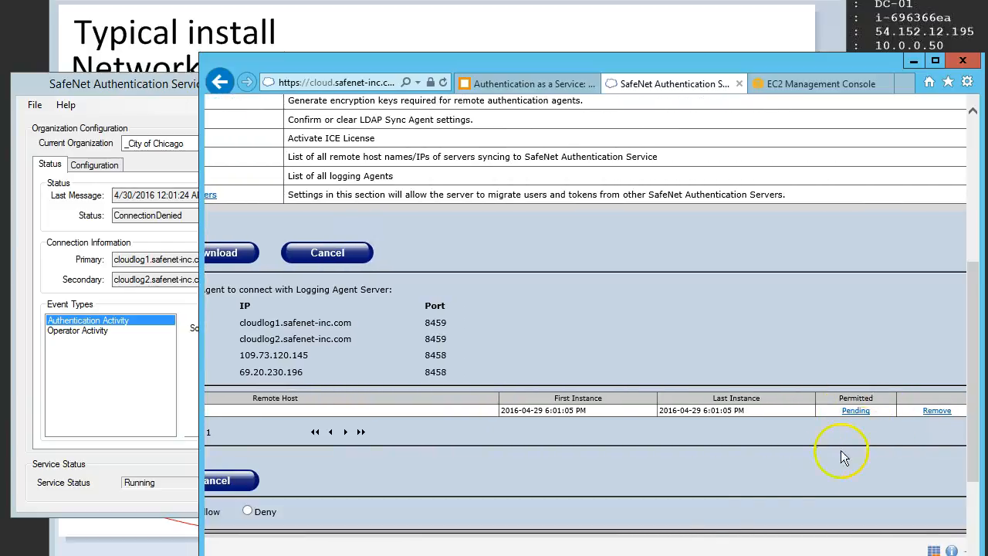
left_click_drag(783, 555, 641, 554)
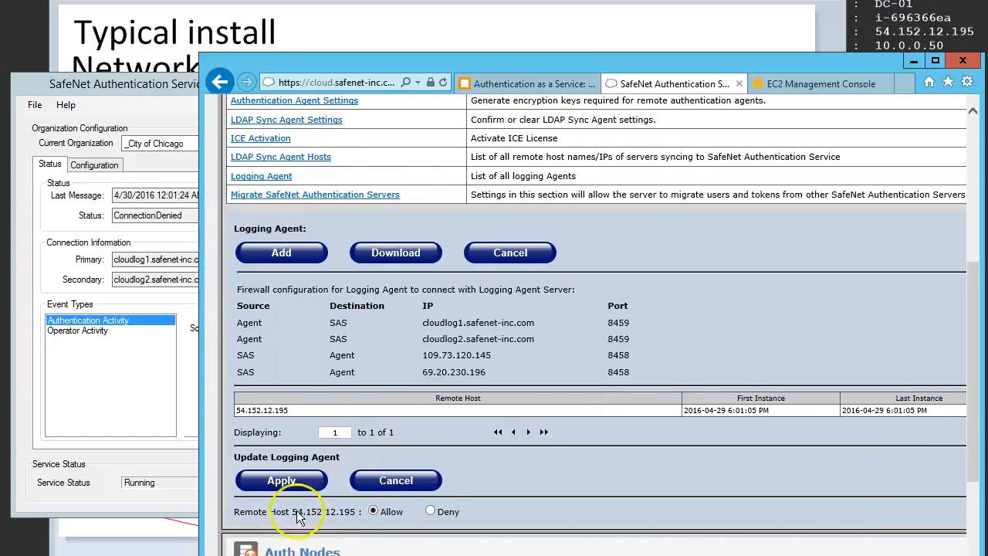
left_click(281, 481)
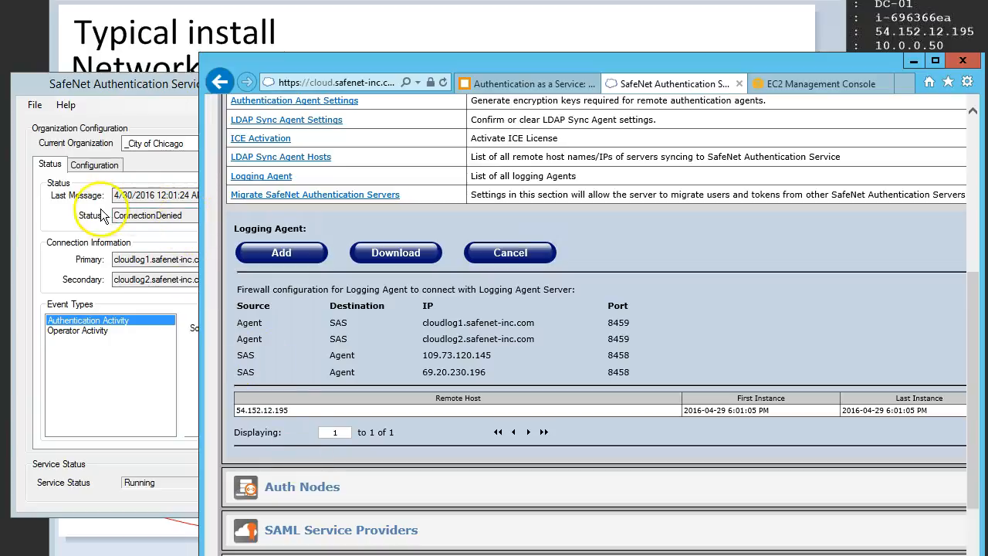
left_click_drag(117, 212, 200, 213)
left_click(201, 215)
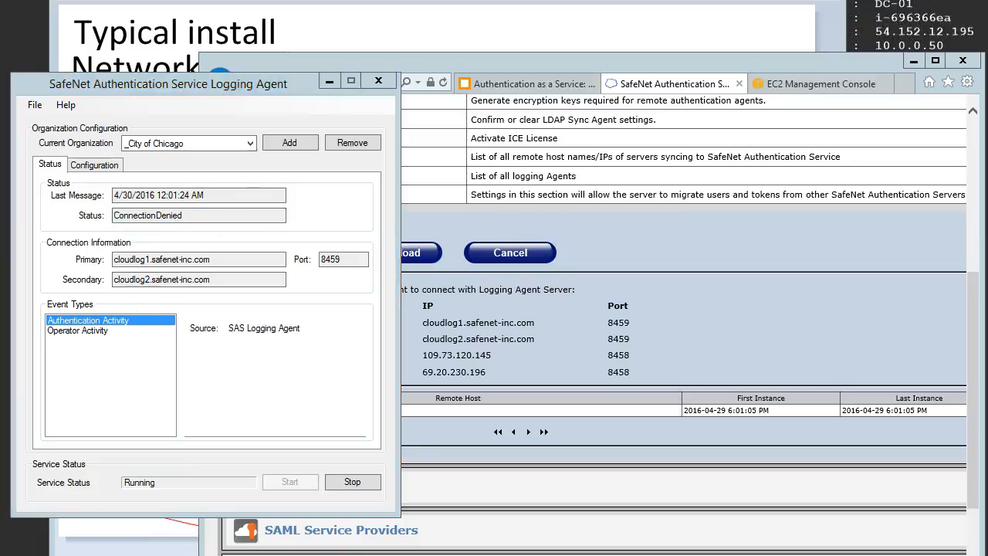
Step: Open the 20160430 log in Program Files\CRYPTOCard\BlackShield ID\Logging Agent on drive C, read its registration entries, and close it
key("super+e")
left_click_drag(223, 284, 223, 386)
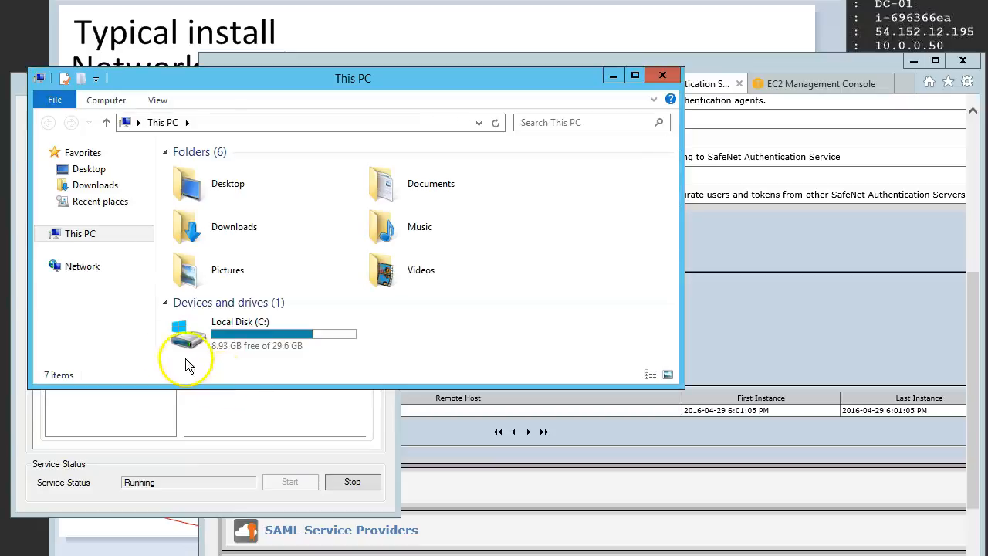
double_click(224, 338)
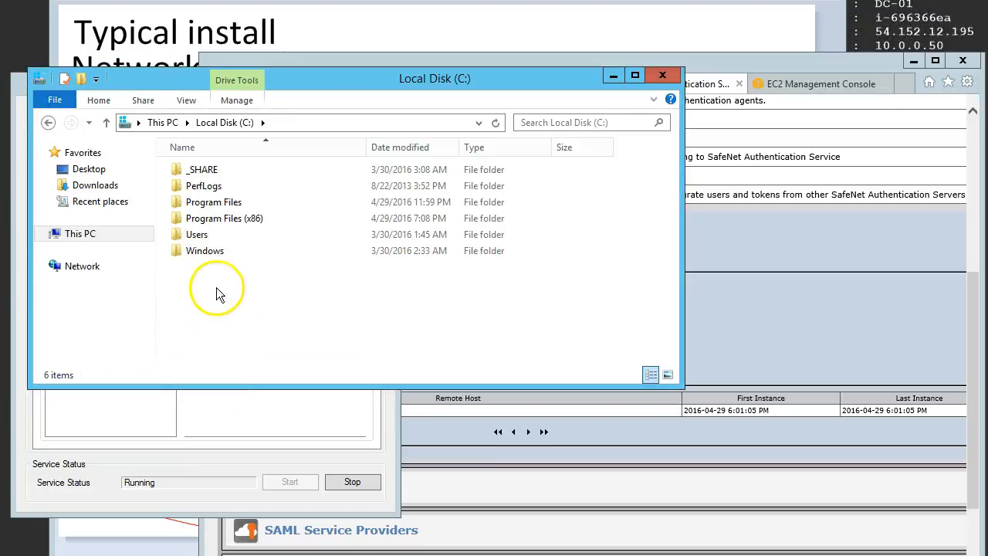
double_click(216, 201)
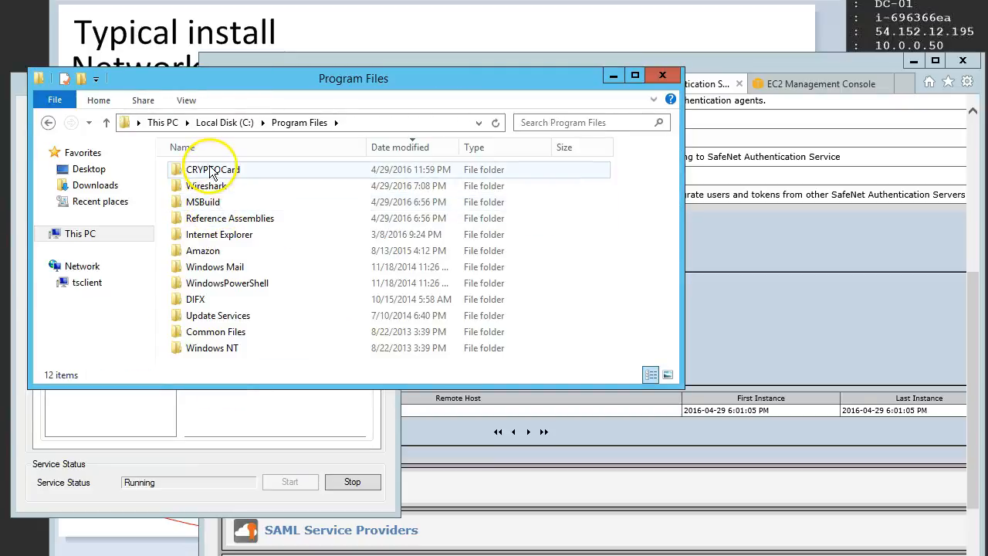
double_click(211, 170)
double_click(211, 170)
double_click(212, 170)
double_click(214, 170)
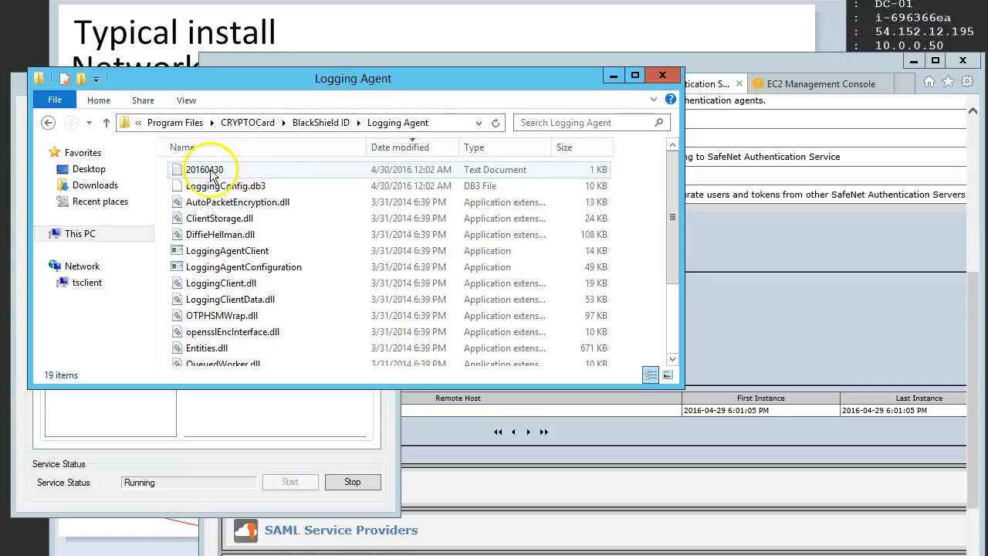
left_click_drag(0, 0, 215, 48)
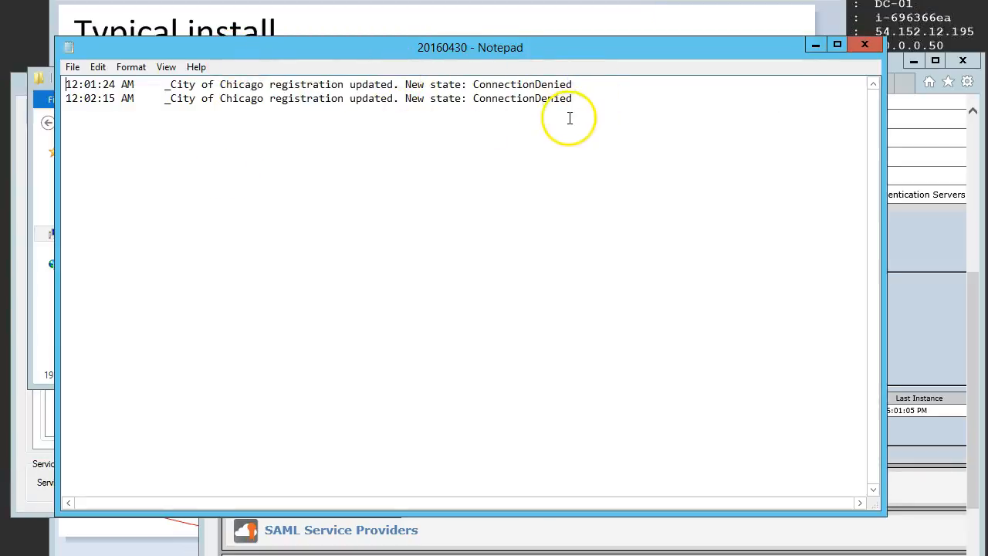
left_click(864, 44)
Step: Move the folder window clear of the Logging Agent window and restart the logging service
left_click_drag(692, 89, 817, 91)
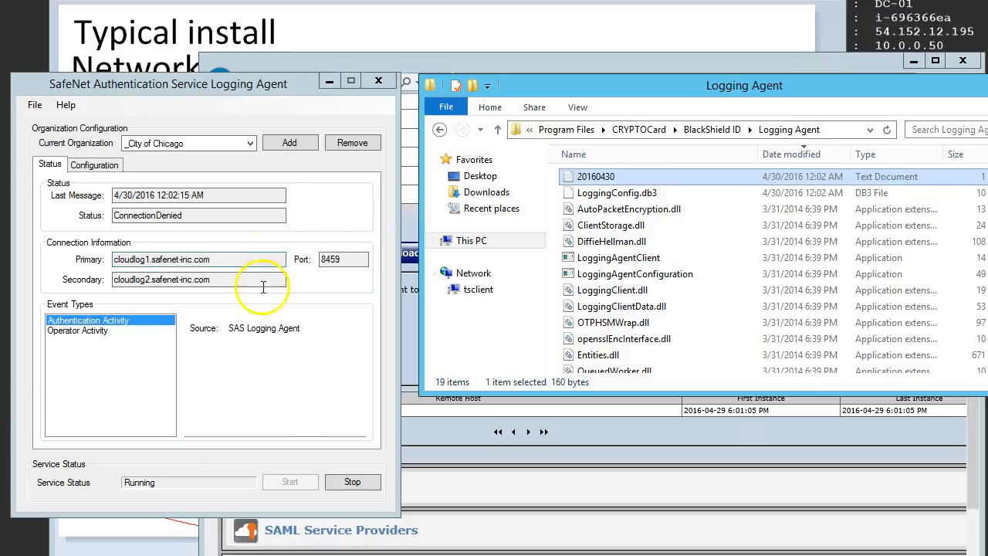
left_click(360, 486)
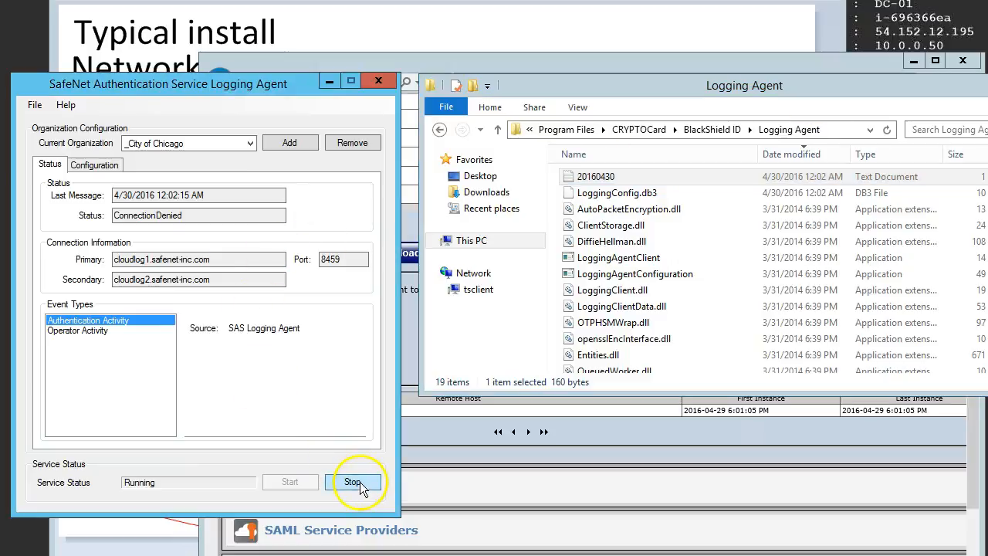
left_click(353, 482)
left_click(417, 352)
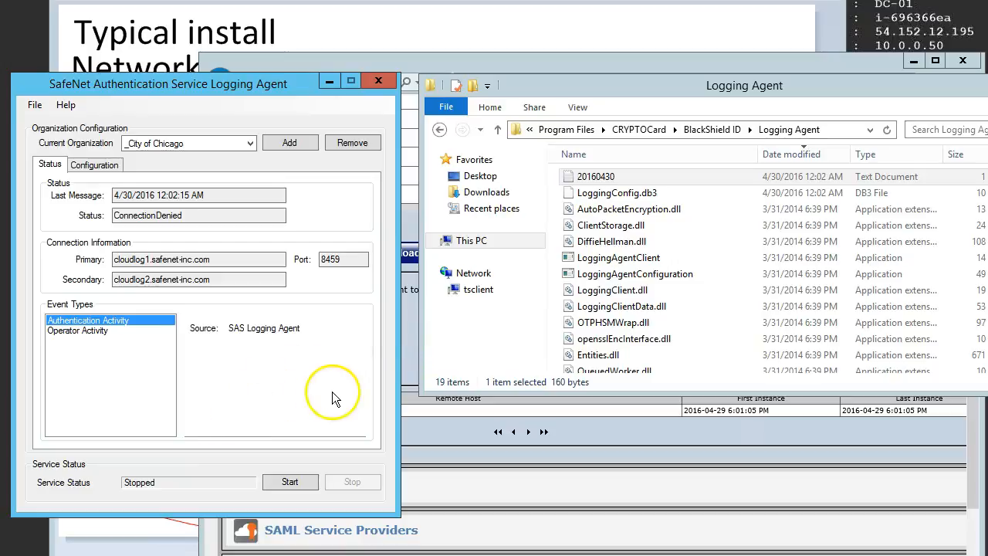
left_click(282, 481)
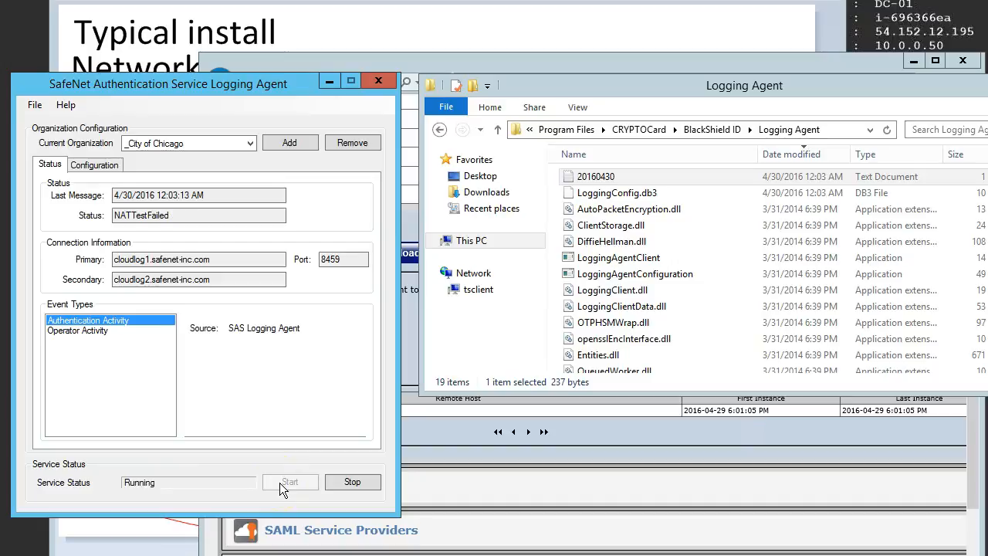
Step: Reopen the 20160430 log, examine the newest registration state, and check it against the network traffic diagram's ports and directions
double_click(588, 178)
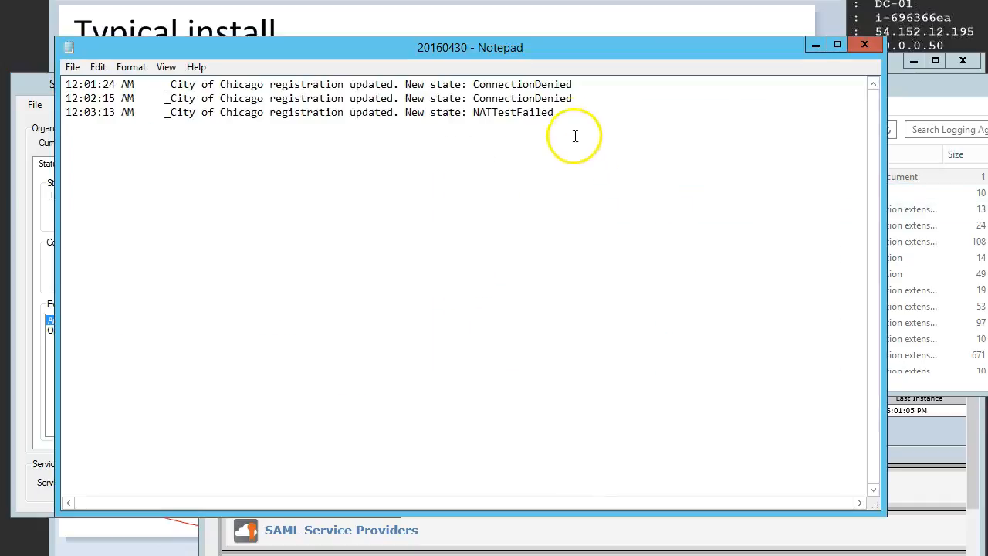
left_click_drag(562, 111, 470, 113)
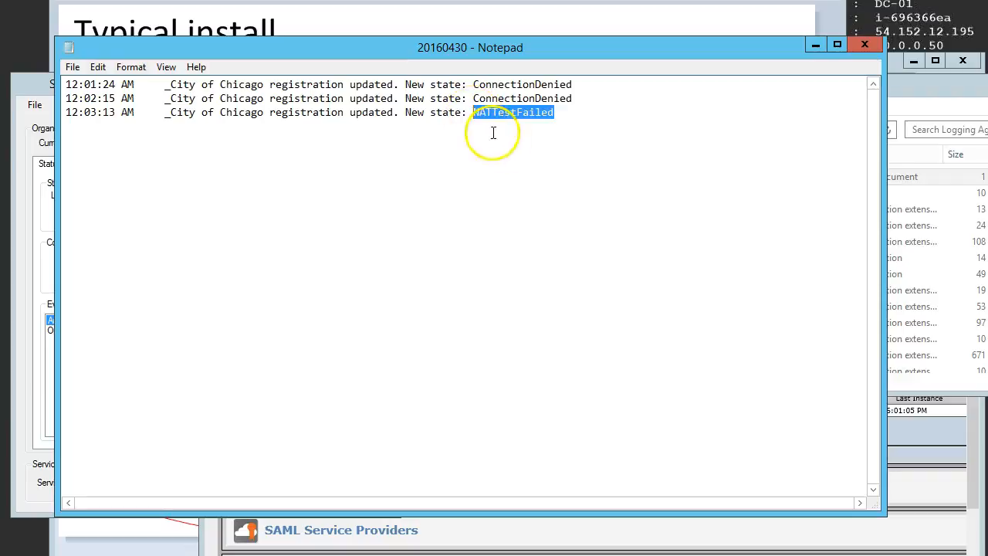
left_click(584, 116)
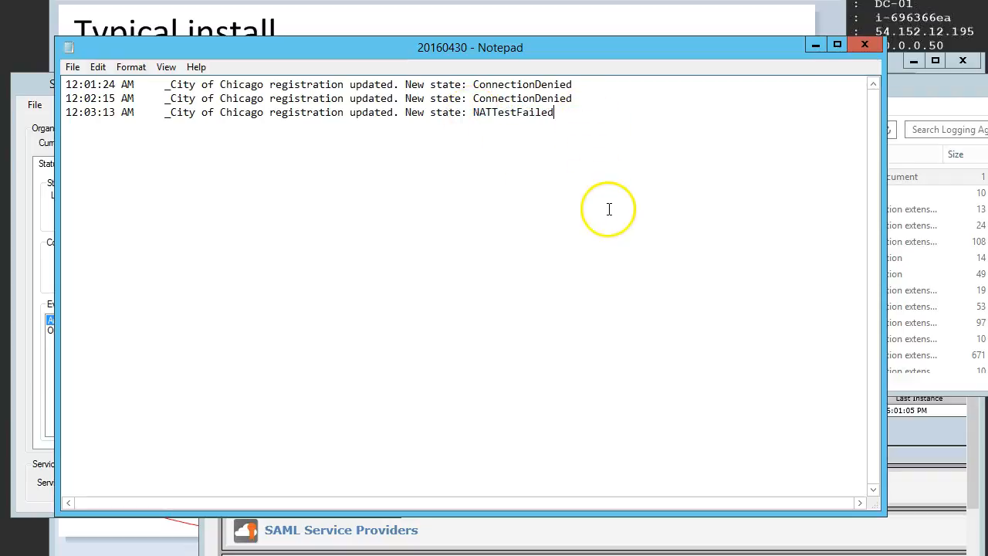
left_click(584, 14)
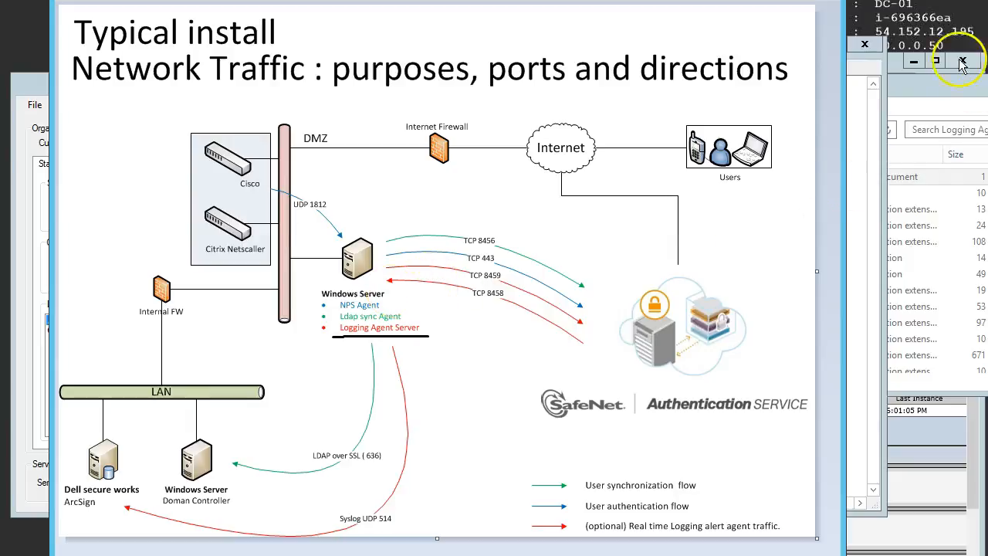
left_click(877, 101)
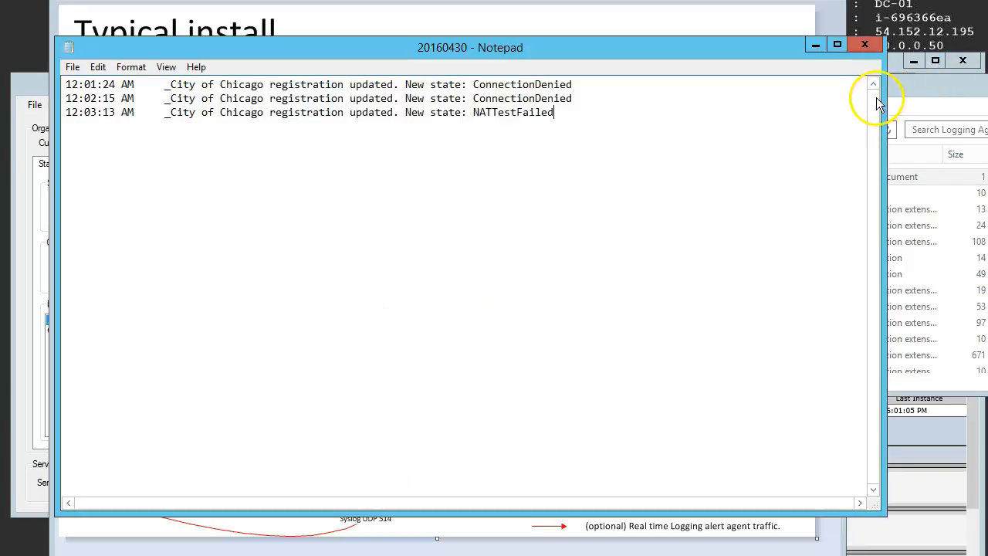
Step: Close the 20160430 log and bring the browser window with the Logging Agent firewall settings to the front
left_click(864, 44)
left_click(892, 79)
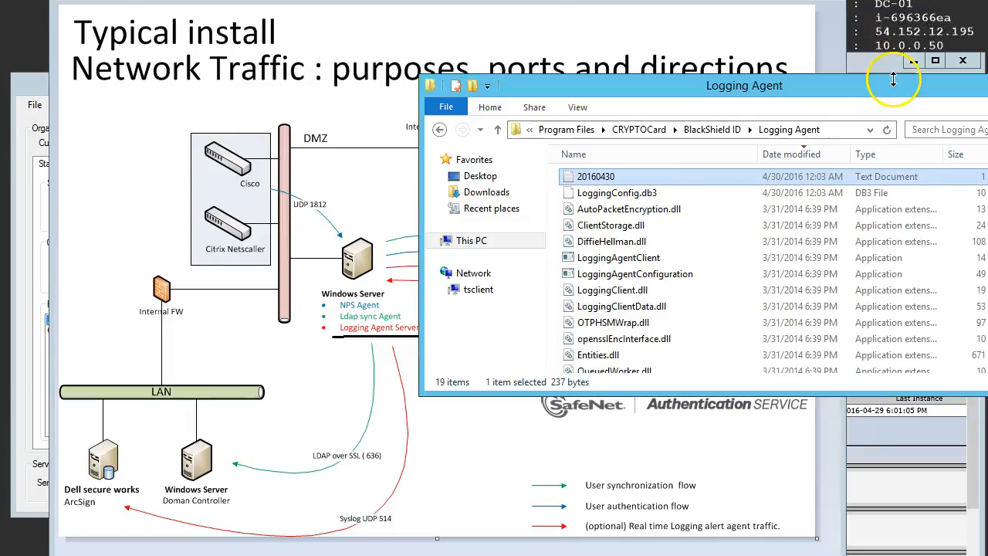
left_click(887, 66)
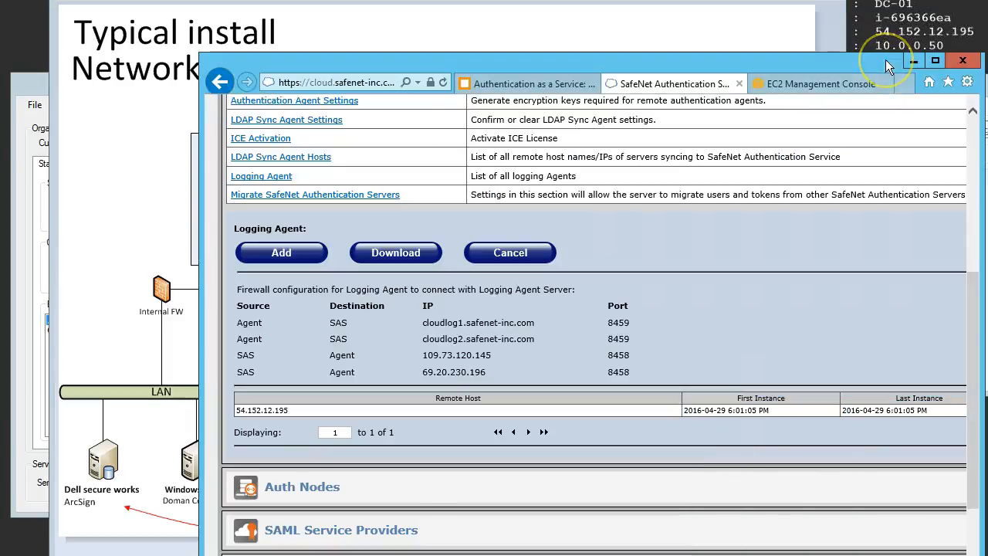
Step: Review the comp1 - DC instance's security groups in the EC2 console and examine the inbound rules of RDP-ONLY and SAS Remote Log
left_click(822, 85)
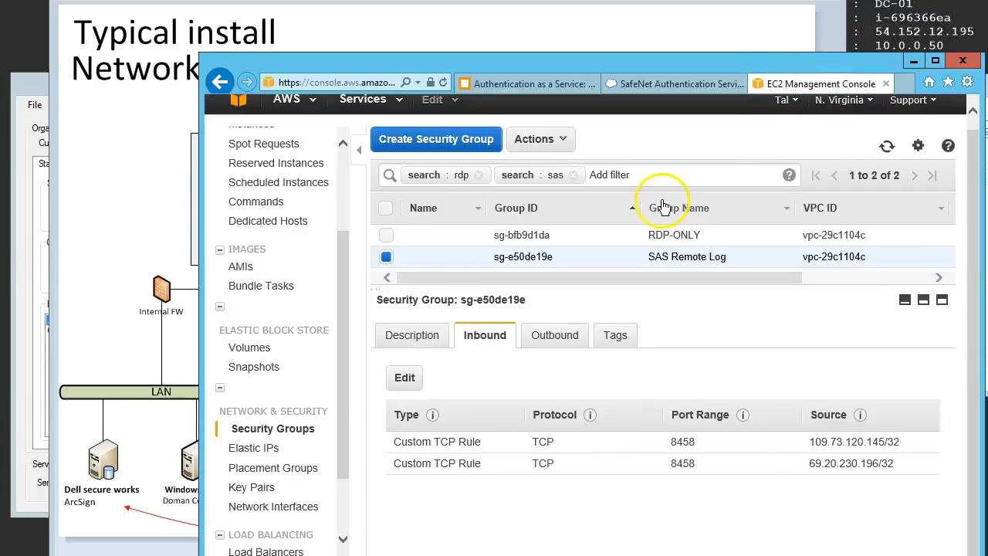
left_click_drag(345, 266, 348, 201)
left_click(257, 233)
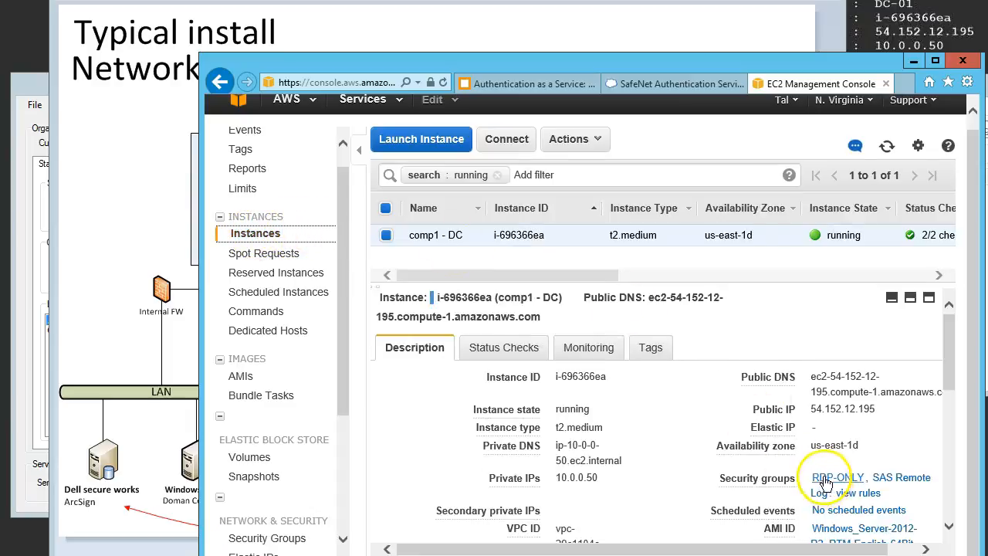
left_click_drag(334, 352, 338, 444)
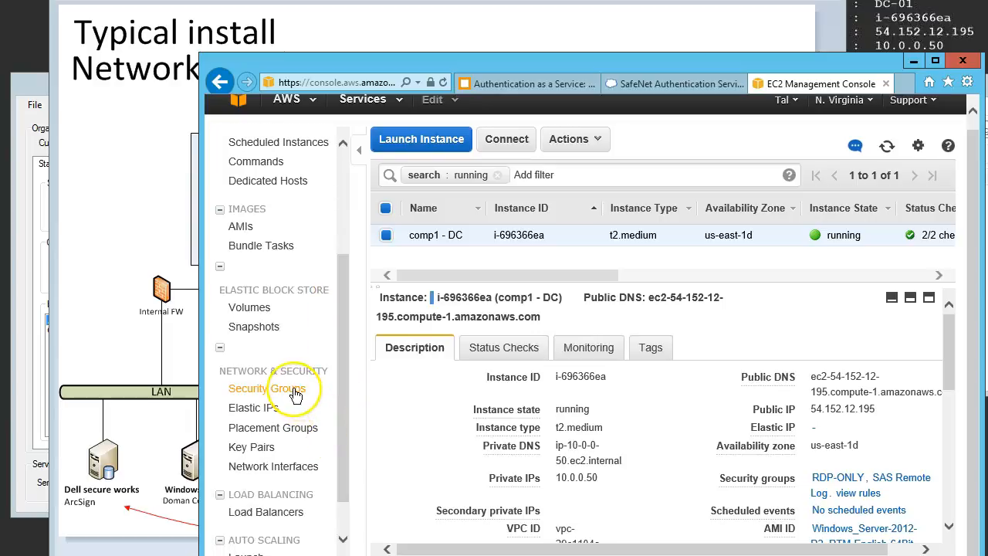
left_click(295, 394)
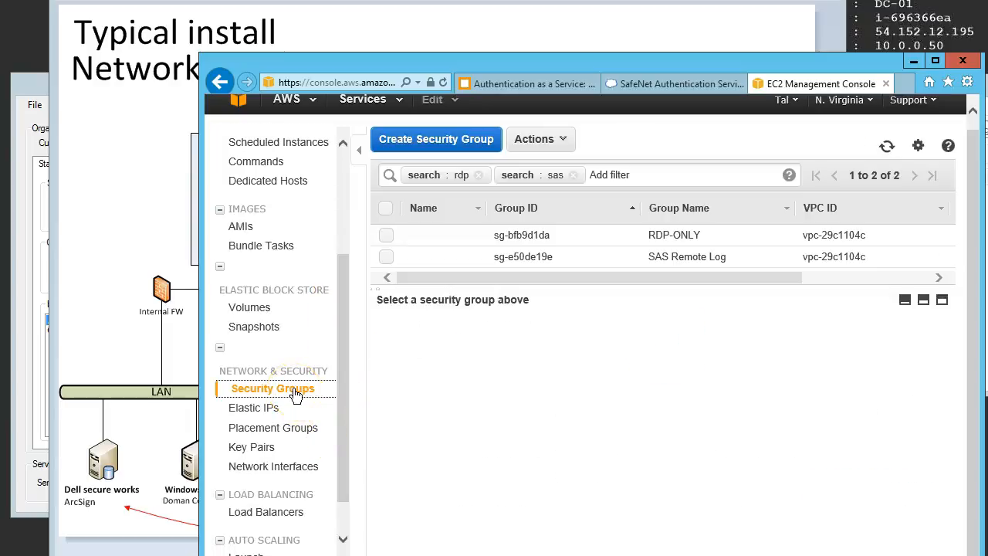
left_click(693, 232)
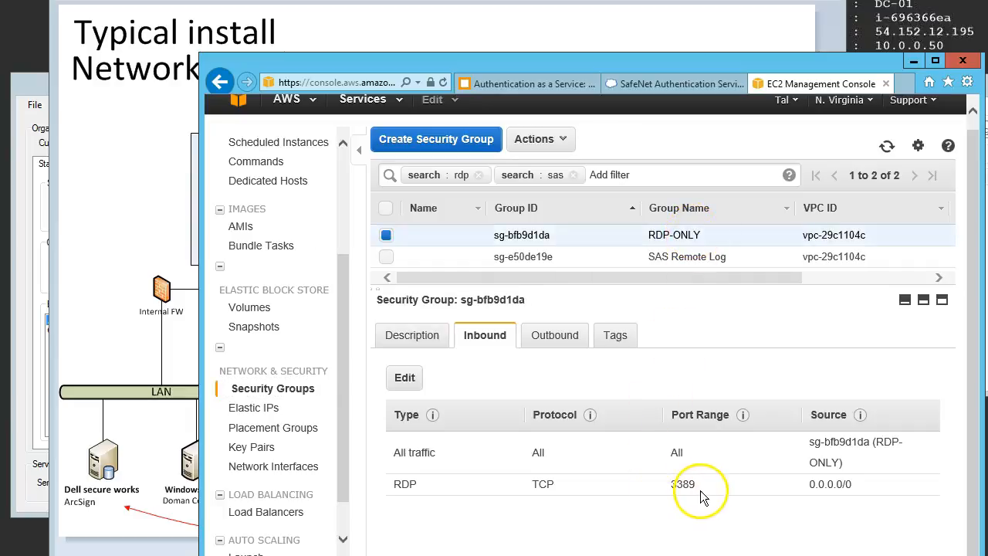
left_click(710, 257)
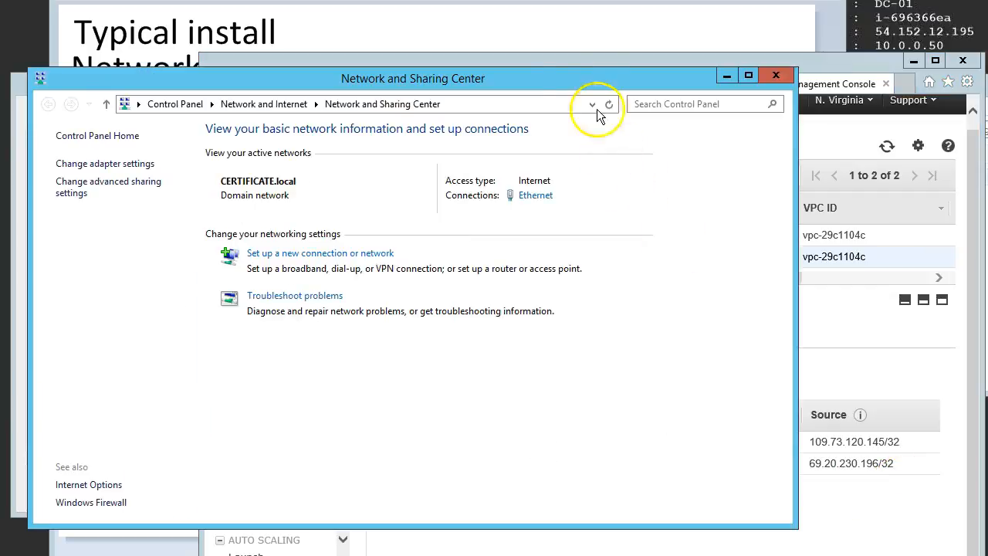
Step: Add LoggingAgentClient from Program Files\CRYPTOCard\BlackShield ID\Logging Agent to the apps allowed through Windows Firewall
left_click(111, 502)
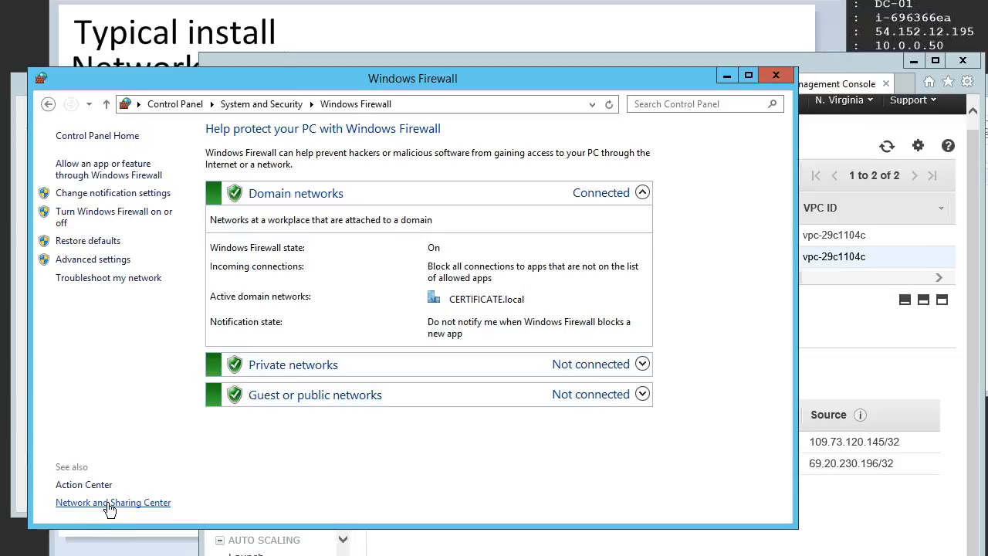
left_click(127, 168)
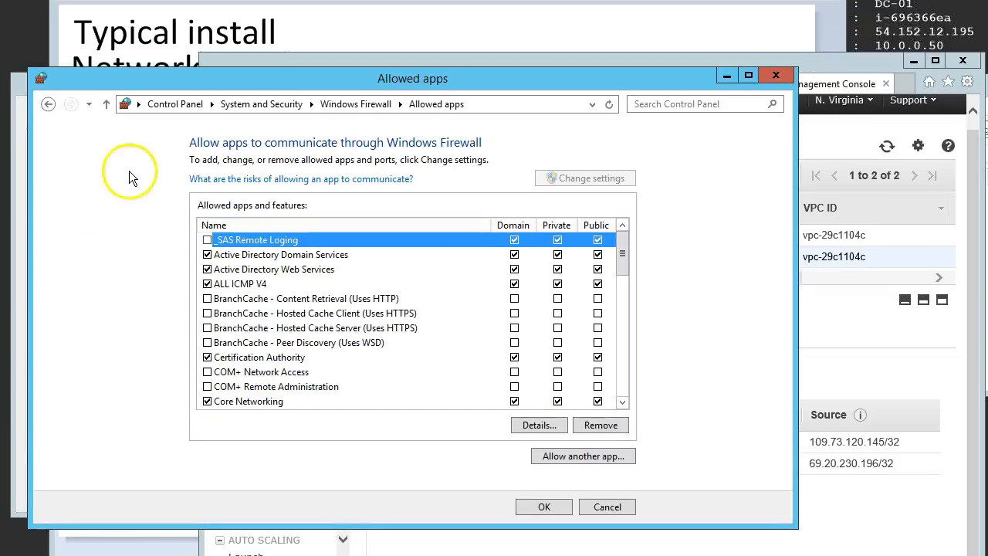
left_click(595, 457)
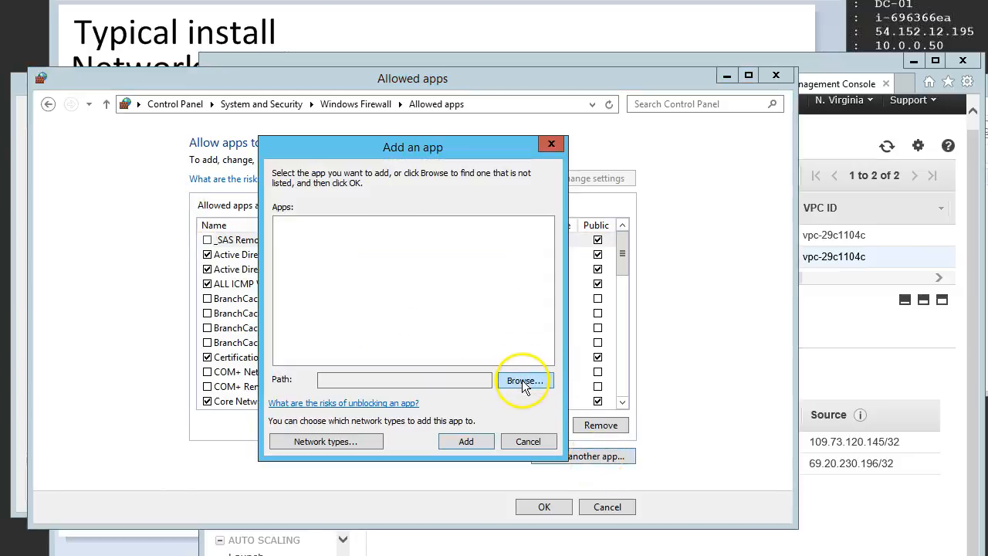
left_click(523, 382)
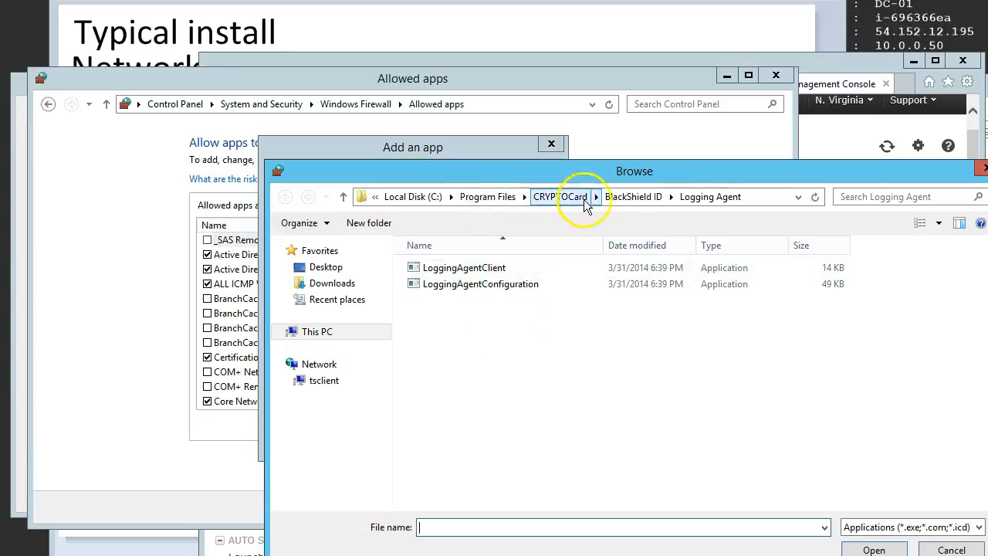
left_click(475, 270)
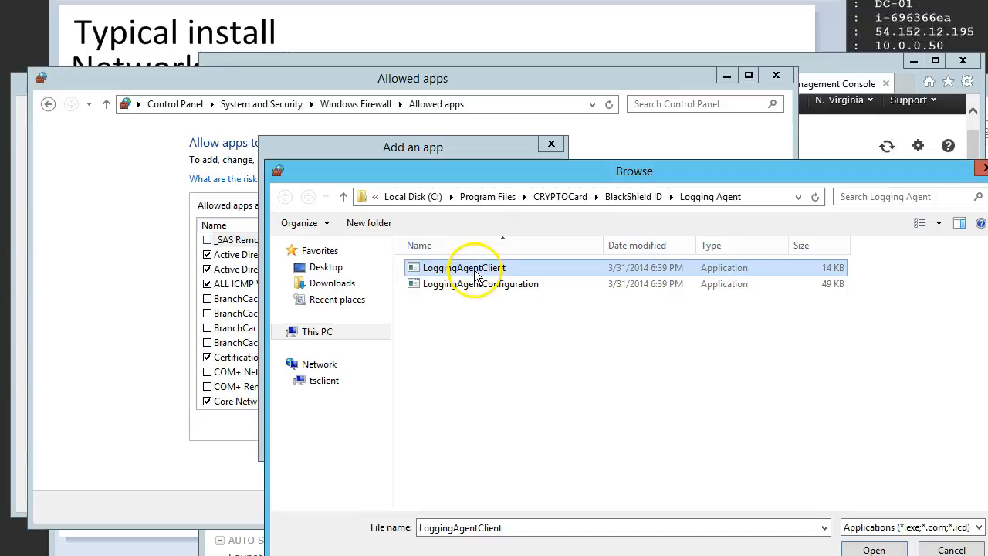
left_click(874, 550)
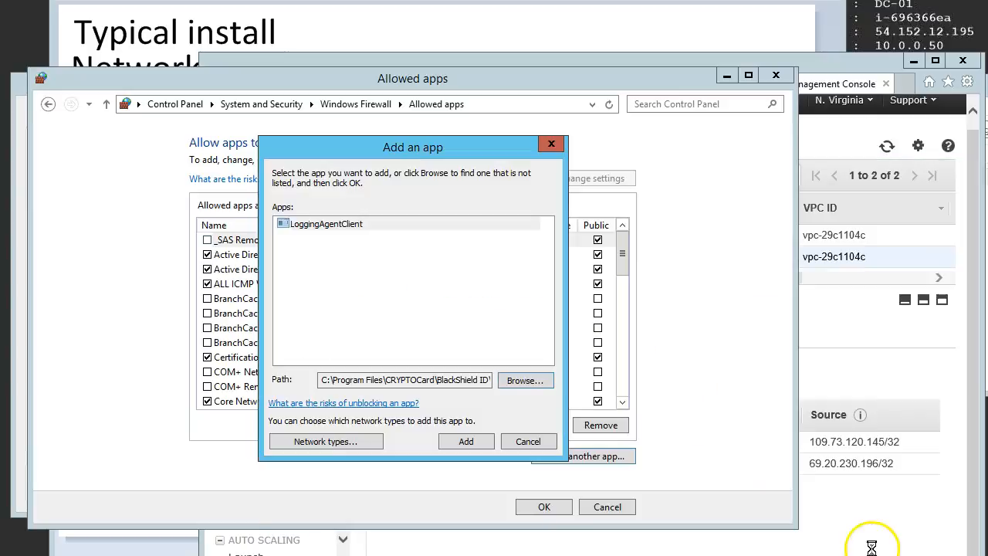
left_click(466, 441)
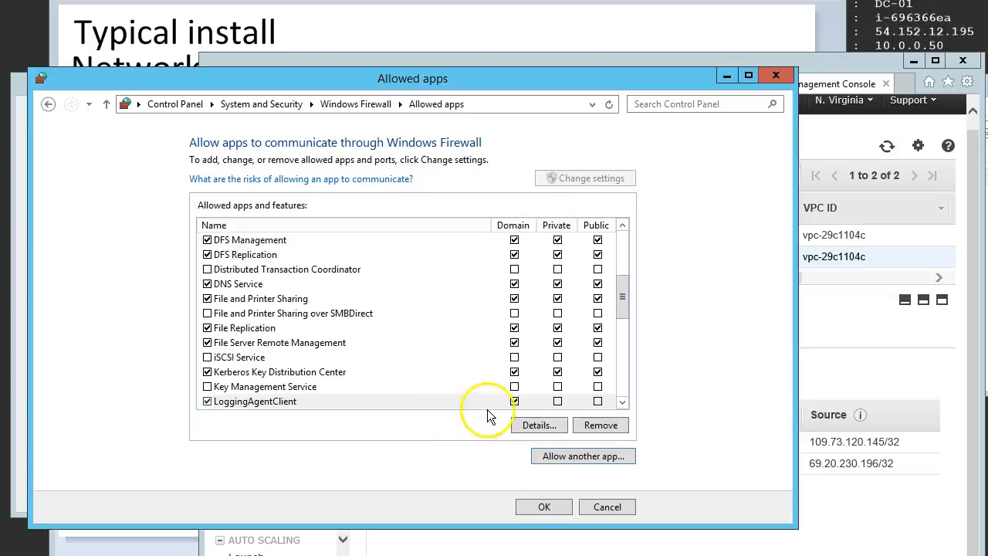
Step: Allow LoggingAgentClient on private and public networks as well, save the allowed apps, and minimize the firewall window
left_click(557, 401)
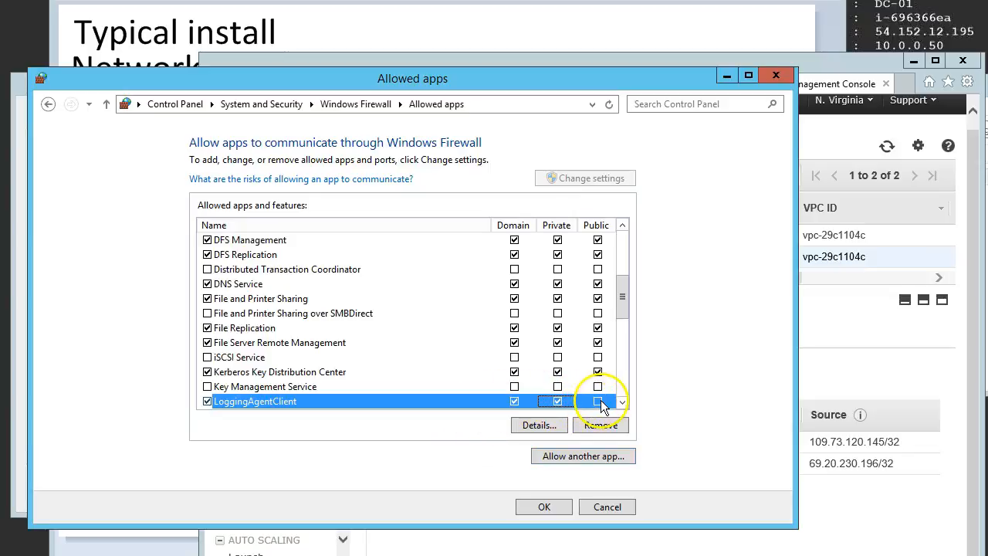
left_click(544, 507)
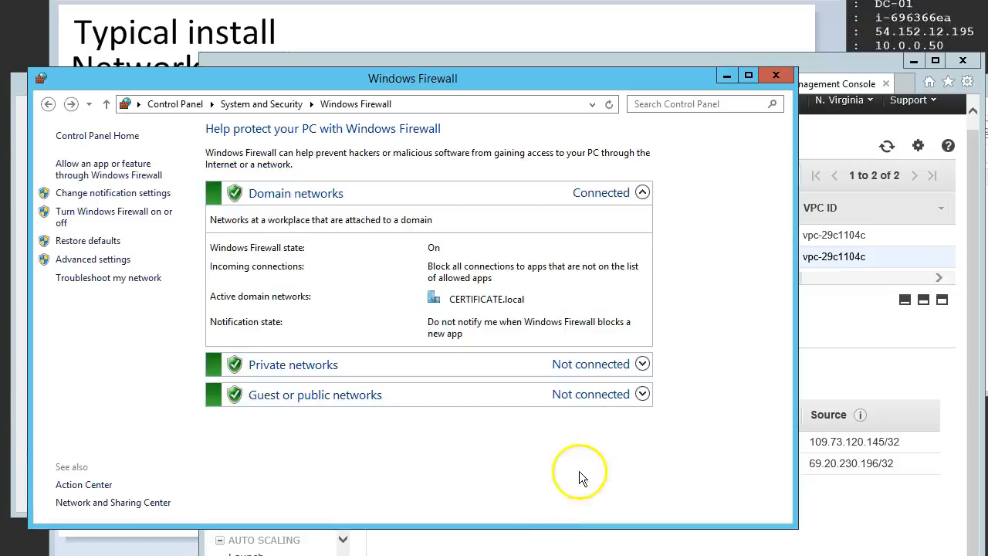
left_click(725, 75)
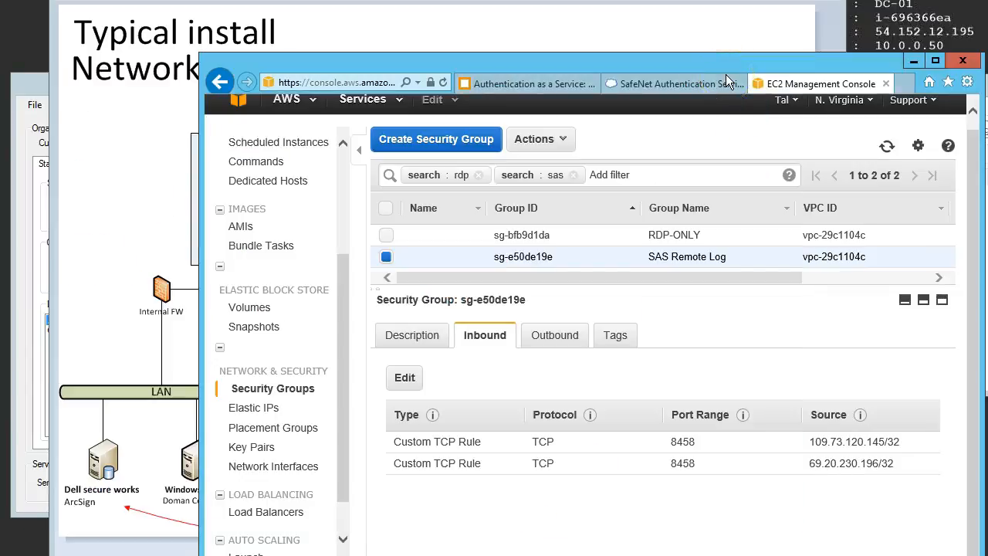
Step: Bring the SafeNet Logging Agent window forward and restart its logging service
left_click(31, 83)
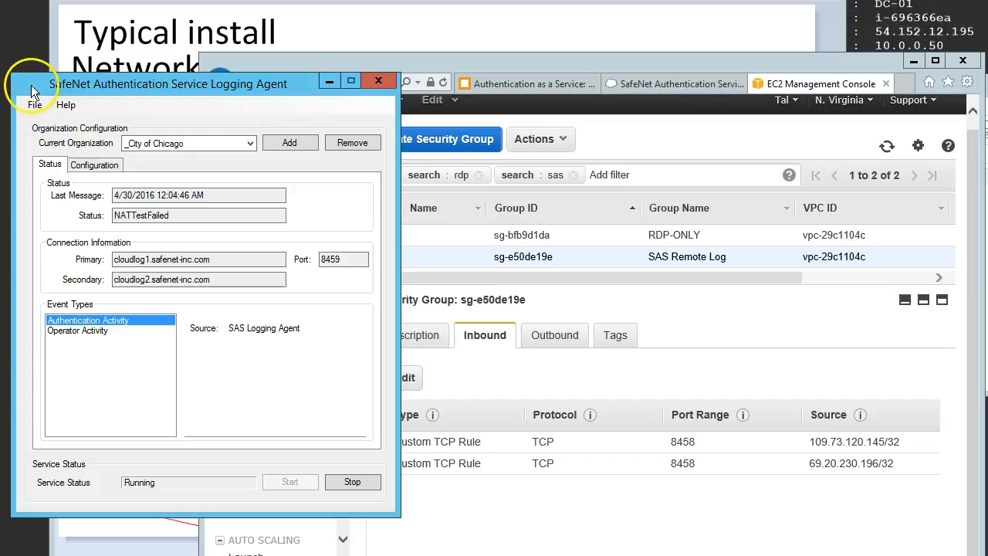
left_click(352, 482)
left_click(414, 289)
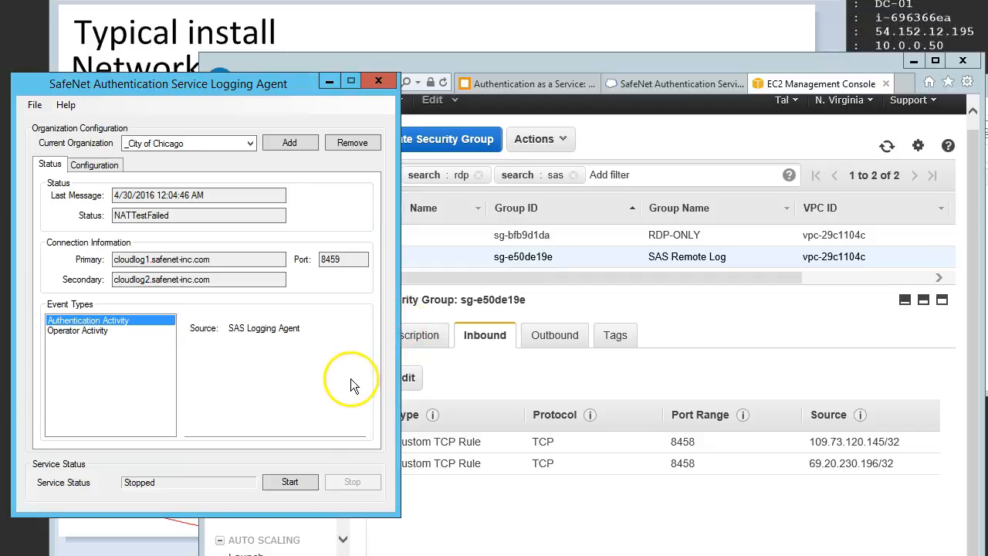
left_click(296, 481)
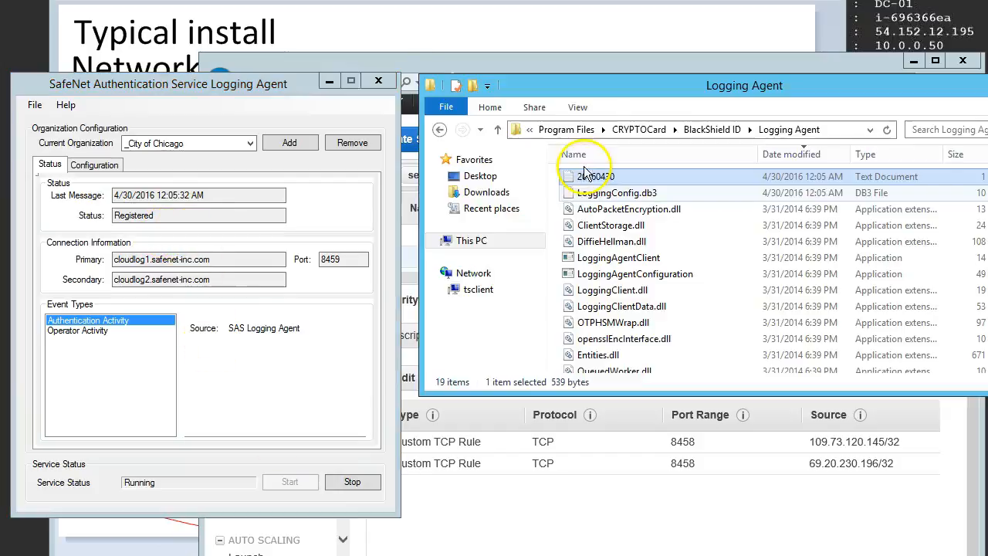
Step: Check the newest registration entries in the 20160430 log, close it, and refresh the Logging Agent's status
double_click(588, 176)
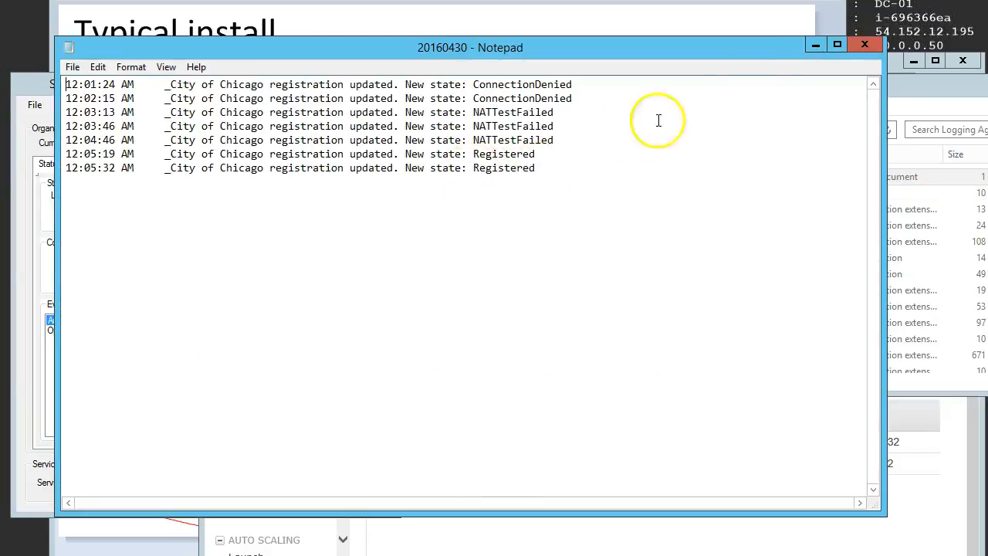
left_click(864, 47)
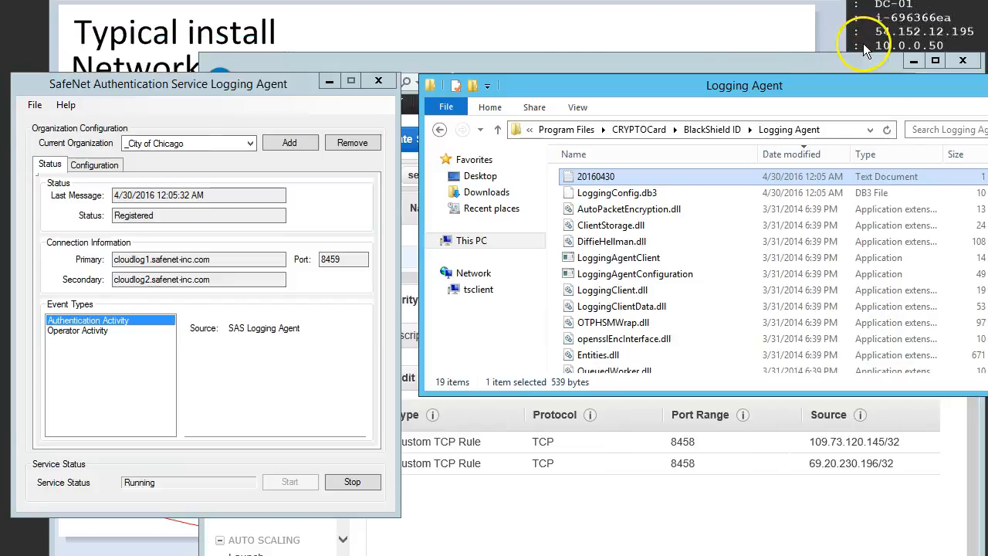
left_click(35, 106)
left_click(35, 126)
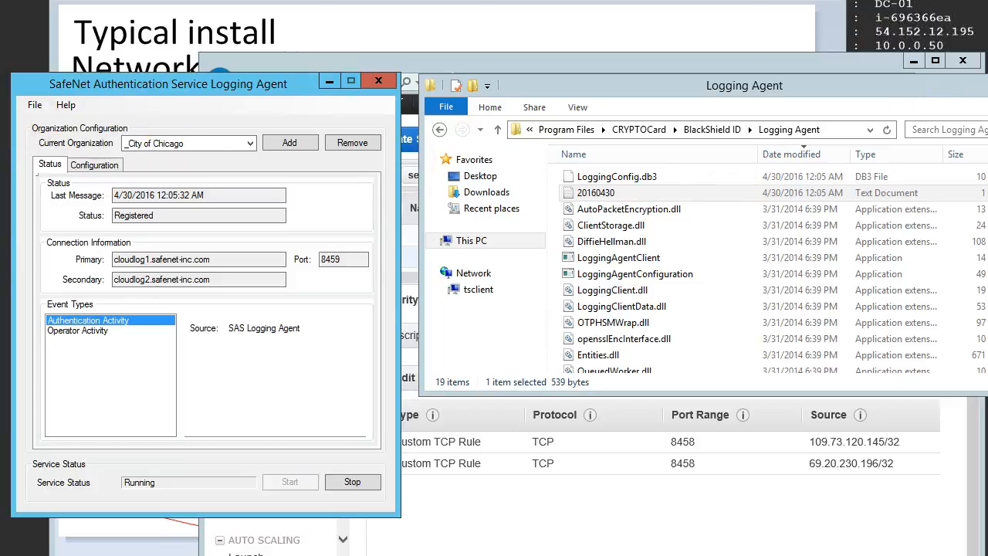
Step: Minimize the browser, folder and Logging Agent windows to uncover the network traffic diagram
left_click(913, 61)
left_click(913, 61)
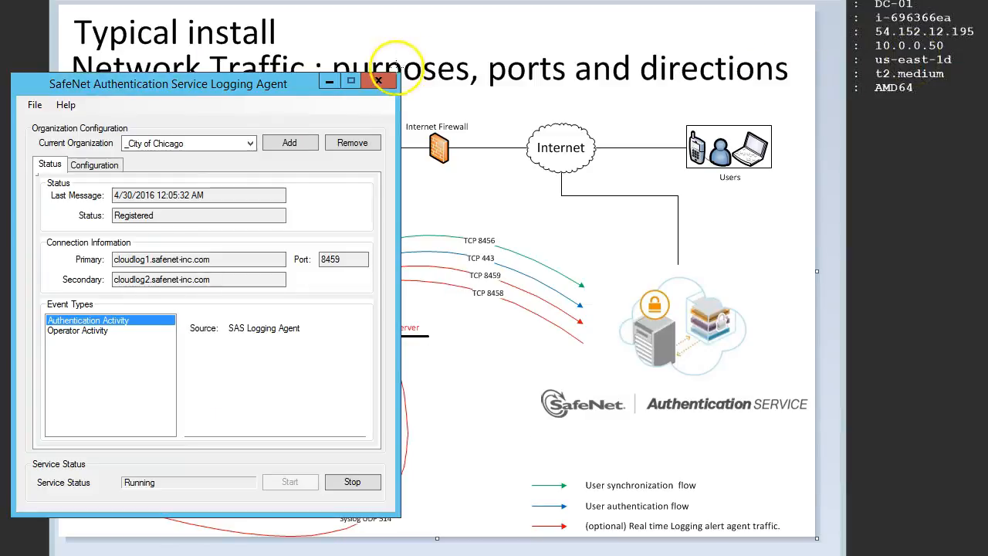
left_click(328, 80)
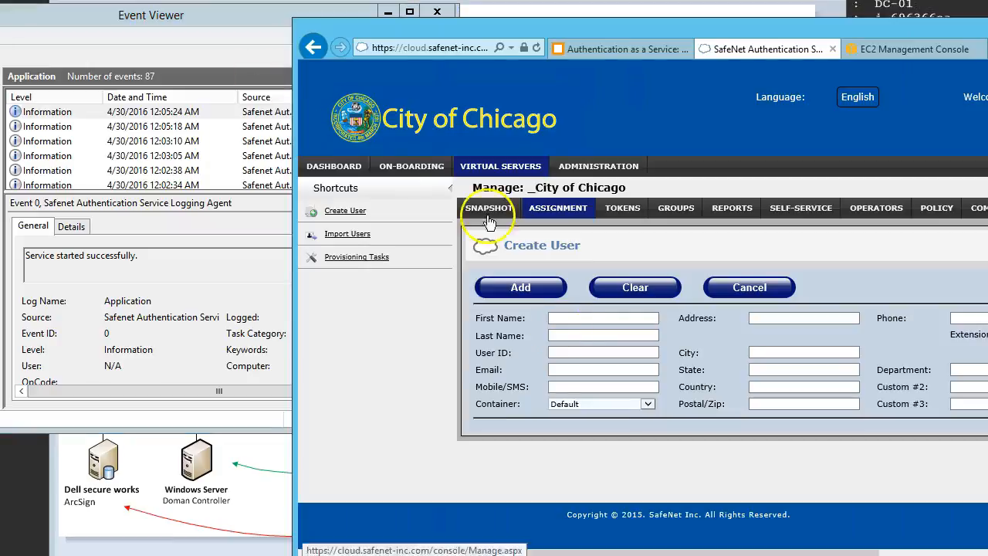
Step: Create the user testuser in the _City of Chicago virtual server with first name, last name and e-mail filled in, in the Default container
left_click(564, 317)
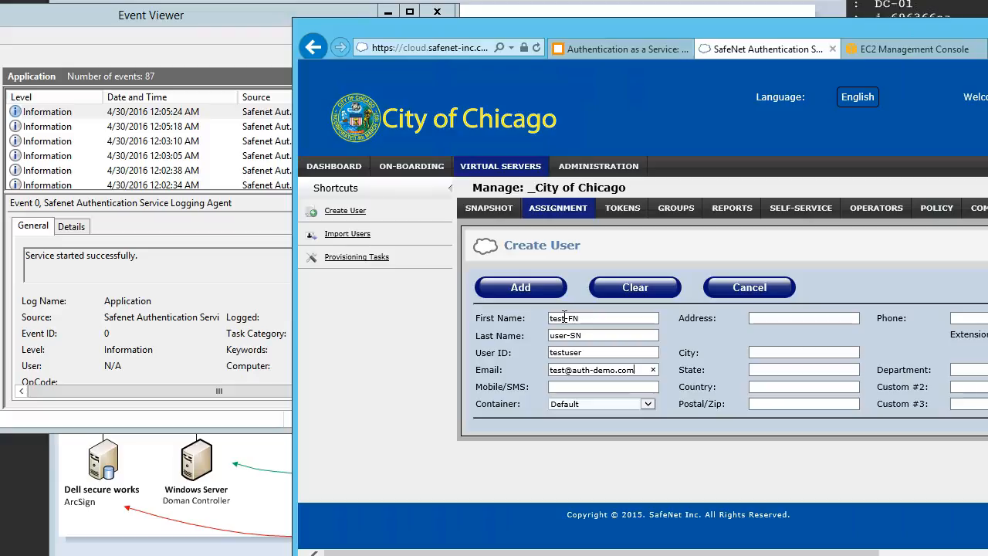
left_click(528, 290)
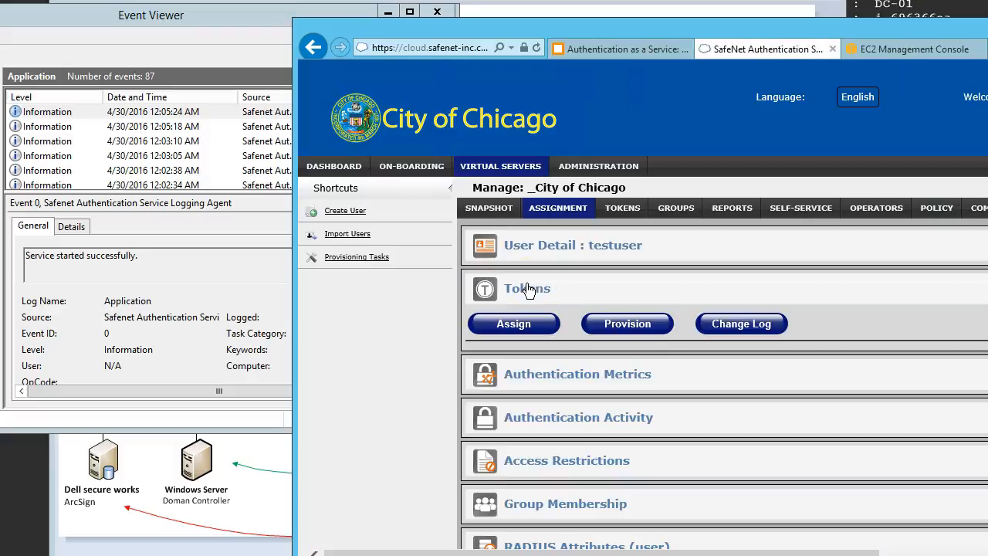
Step: Switch to Event Viewer and examine the newest SAS Logging Agent event in the Application log for the user creation
left_click(193, 38)
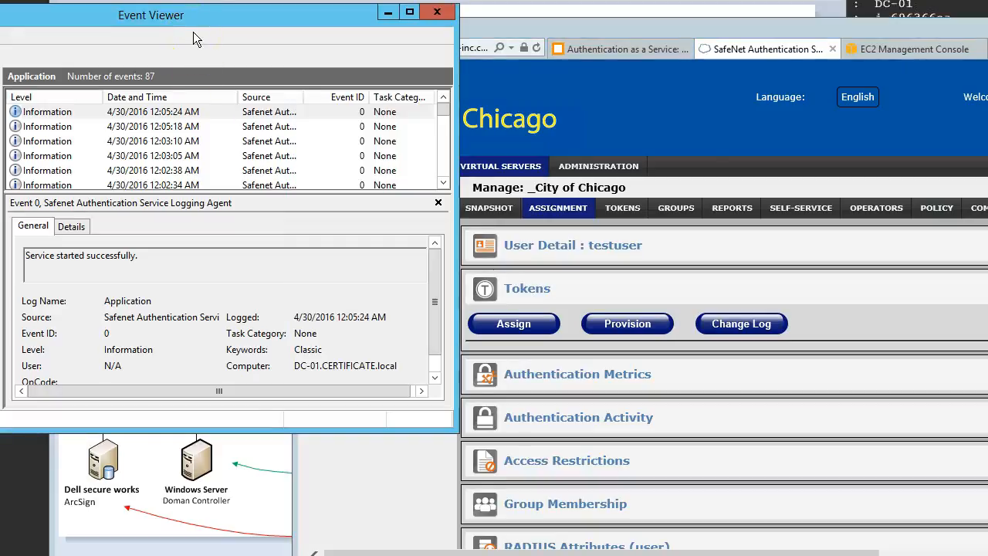
left_click(175, 125)
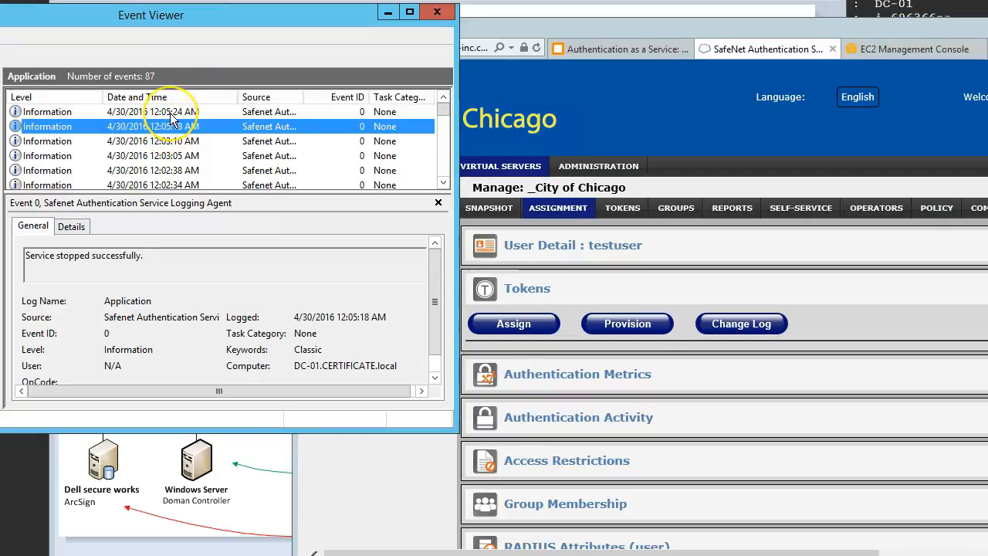
left_click(171, 115)
left_click(170, 114)
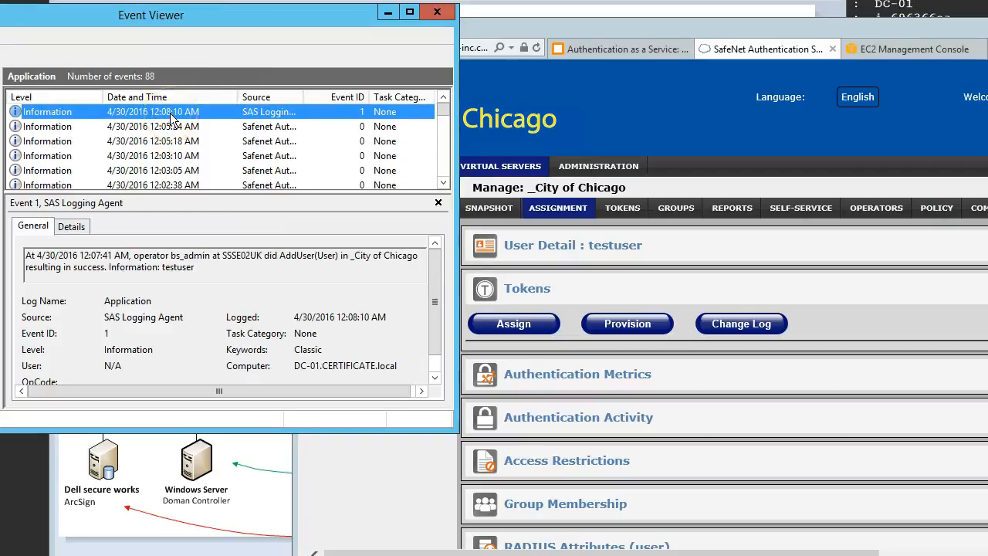
left_click_drag(133, 255, 375, 260)
left_click(219, 269)
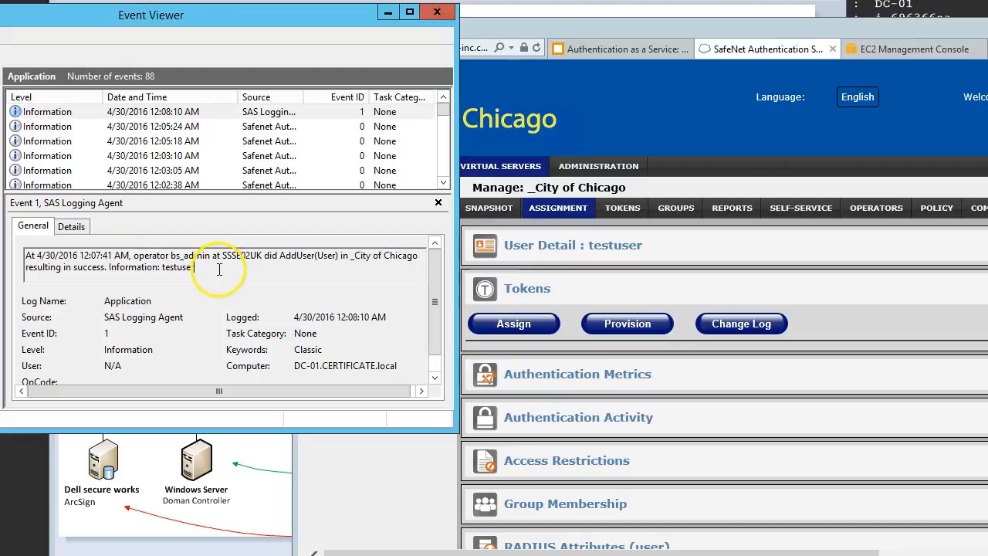
Step: Switch back to the SafeNet console and provision a MobilePASS token for testuser
left_click(668, 327)
left_click(634, 329)
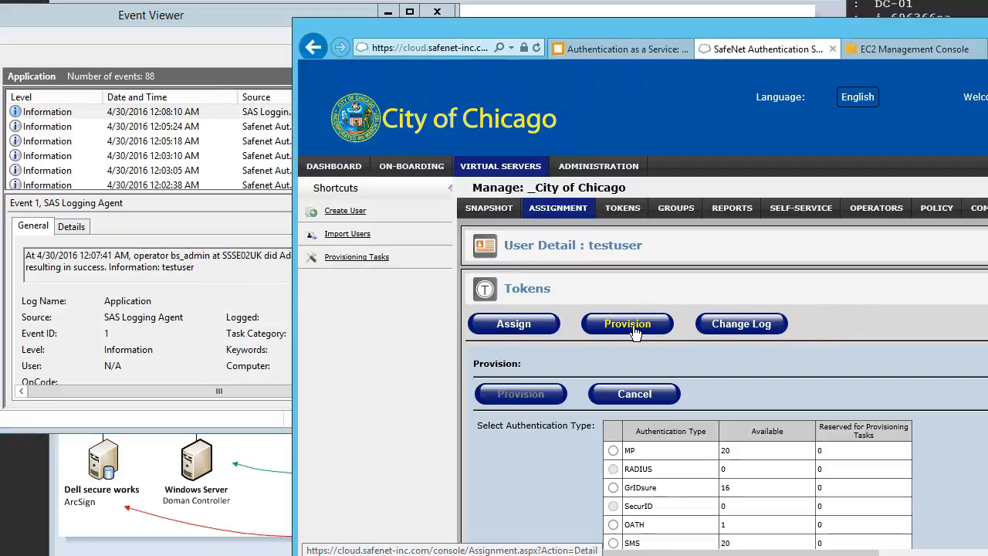
scroll(634, 329, "down", 3)
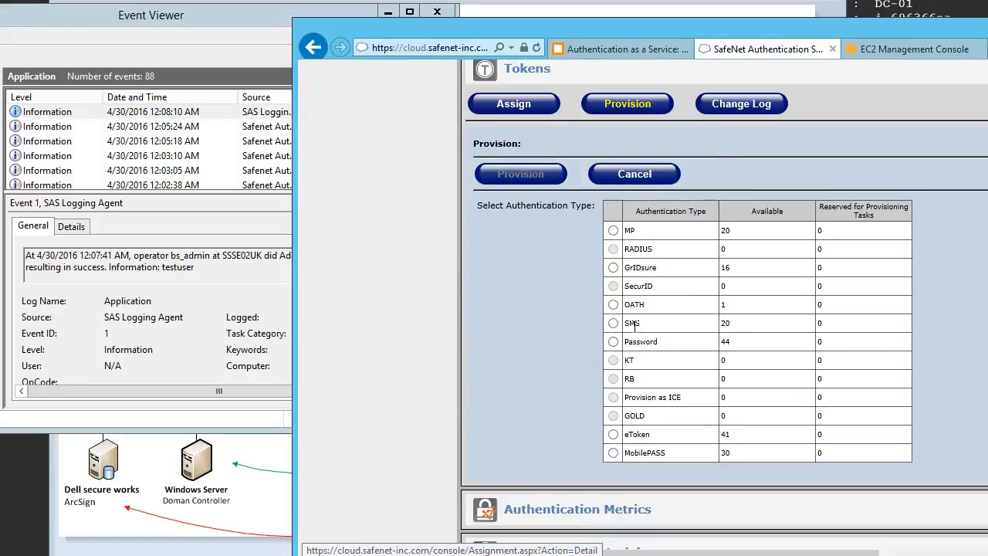
left_click(613, 453)
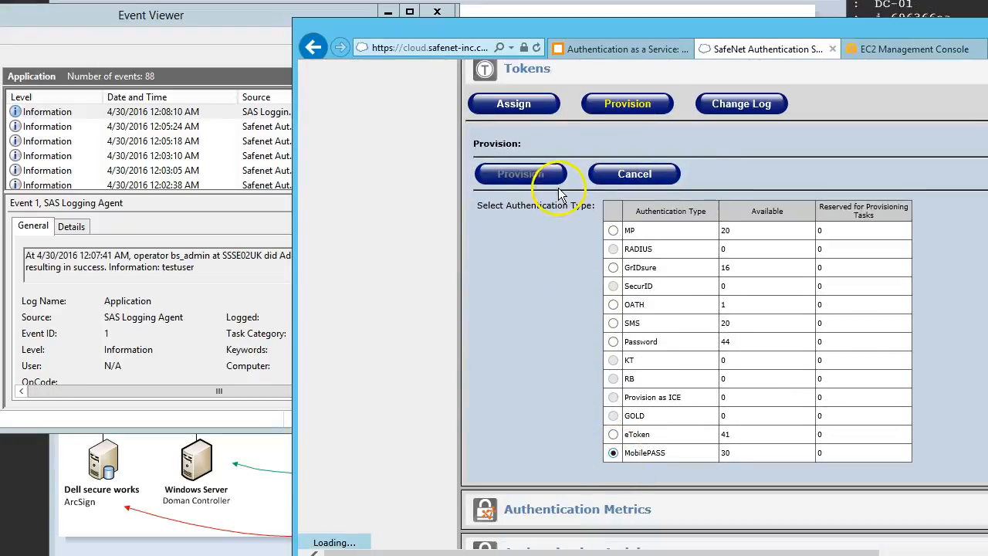
left_click(525, 175)
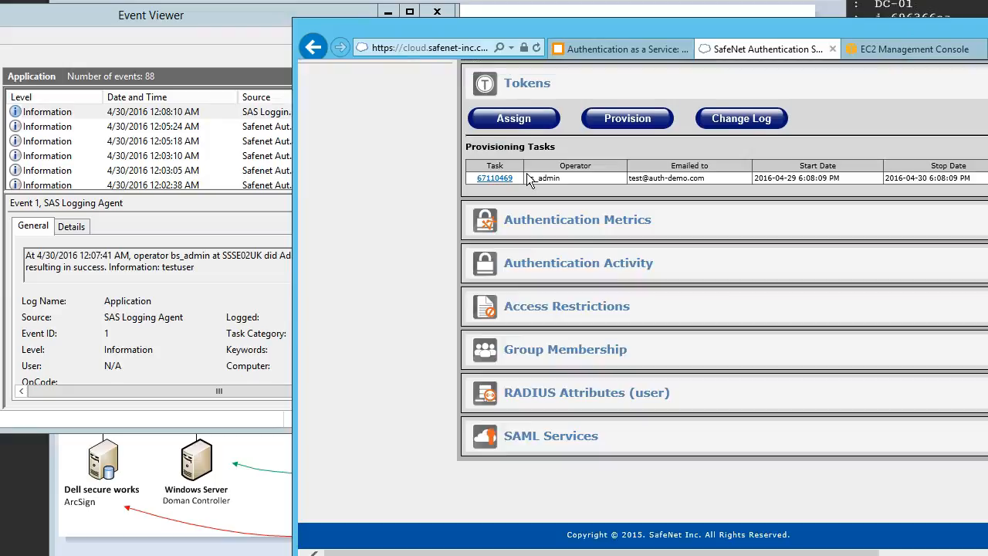
scroll(529, 179, "up", 2)
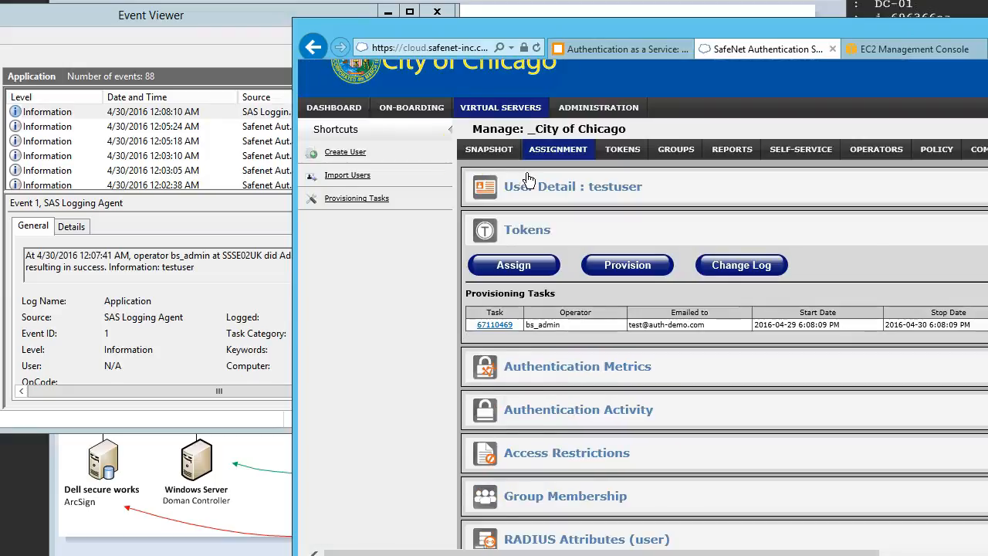
Step: Switch to Event Viewer, refresh the Application log, and examine the action and user name in the newest token provisioning event
left_click(214, 22)
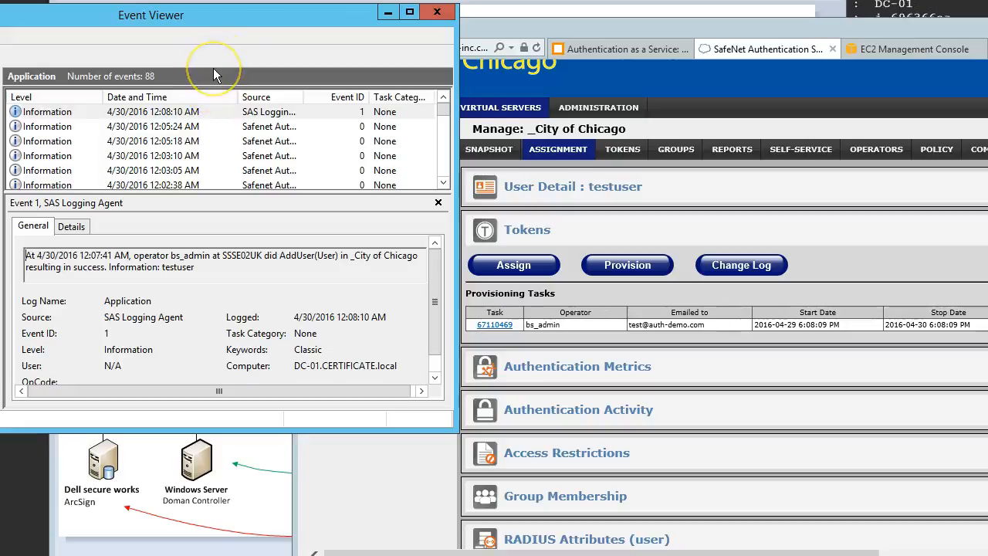
key("F5")
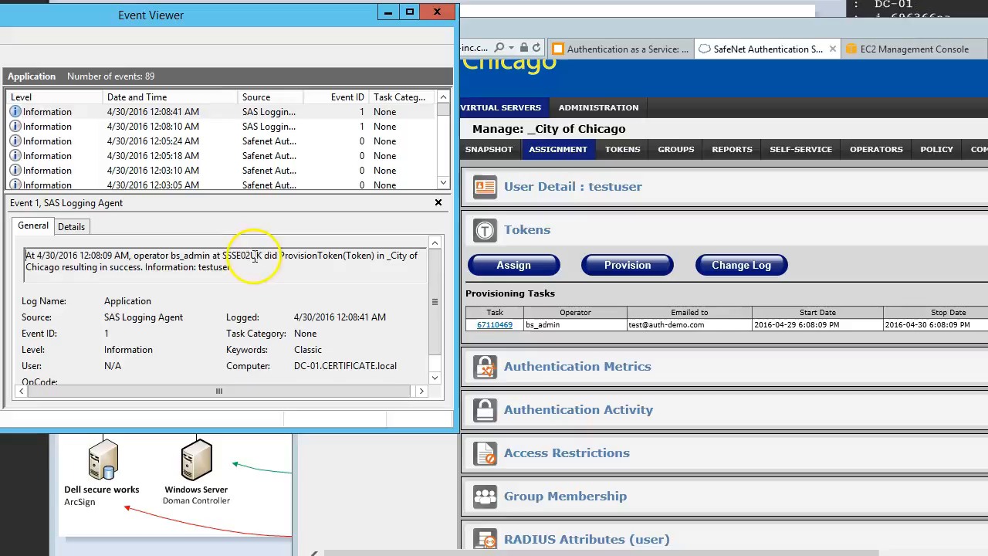
left_click_drag(266, 257, 373, 260)
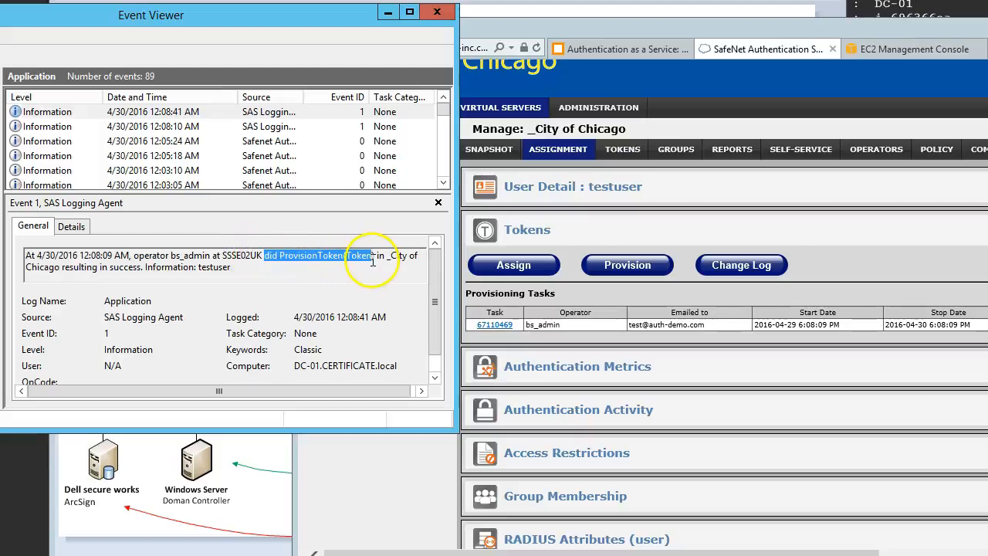
left_click(385, 258)
left_click_drag(199, 266, 229, 264)
left_click(254, 267)
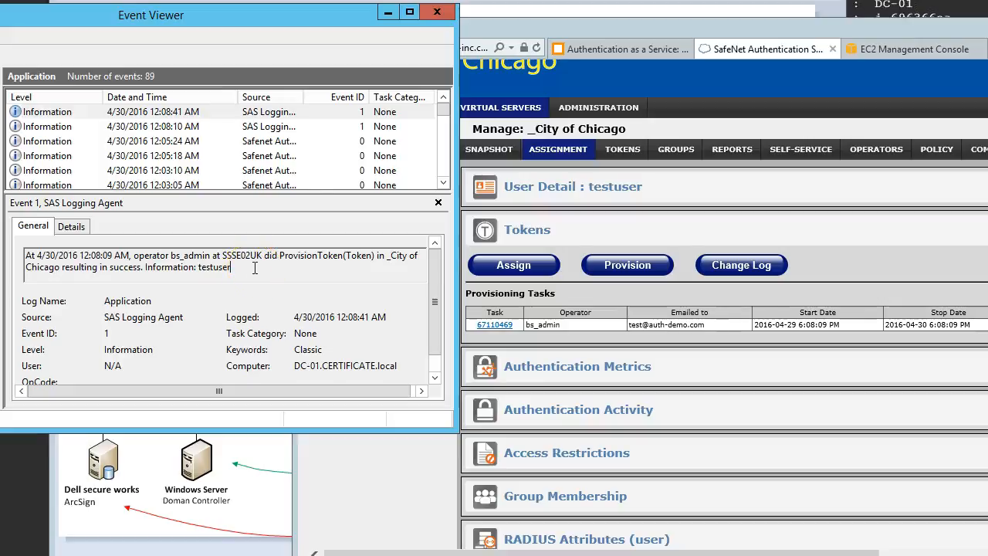
Step: Switch back to the SafeNet console and delete testuser, returning its tokens to inventory without requiring initialization before reissue
left_click(580, 190)
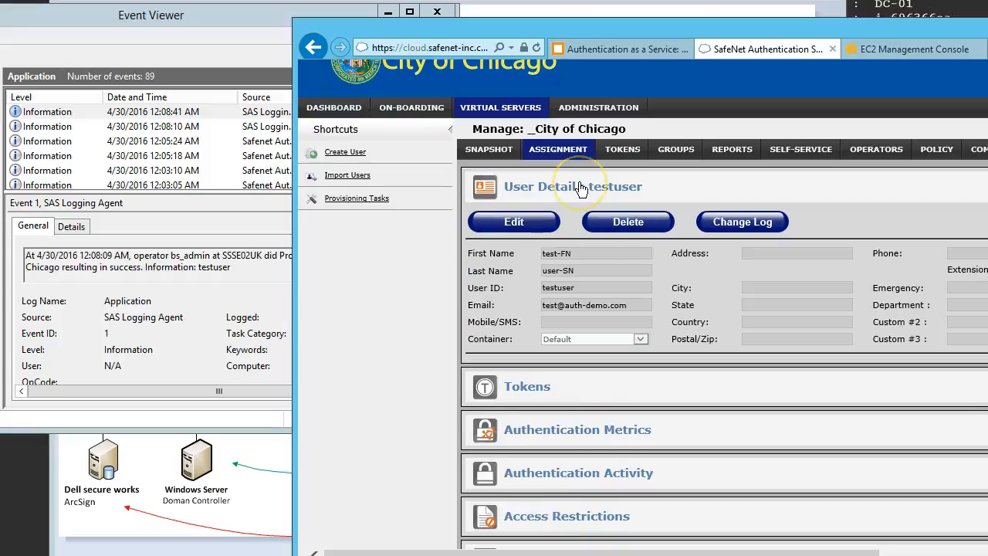
left_click(629, 222)
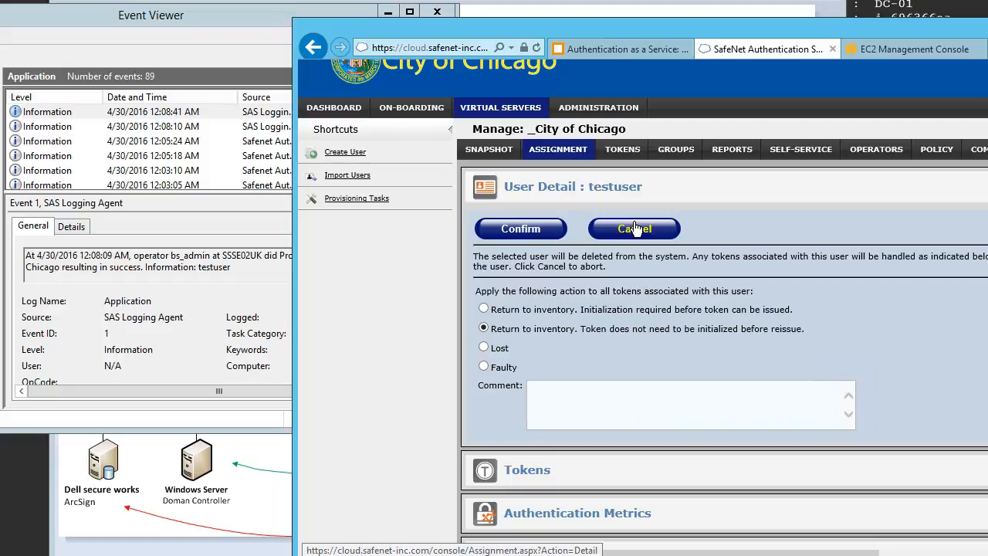
left_click(539, 230)
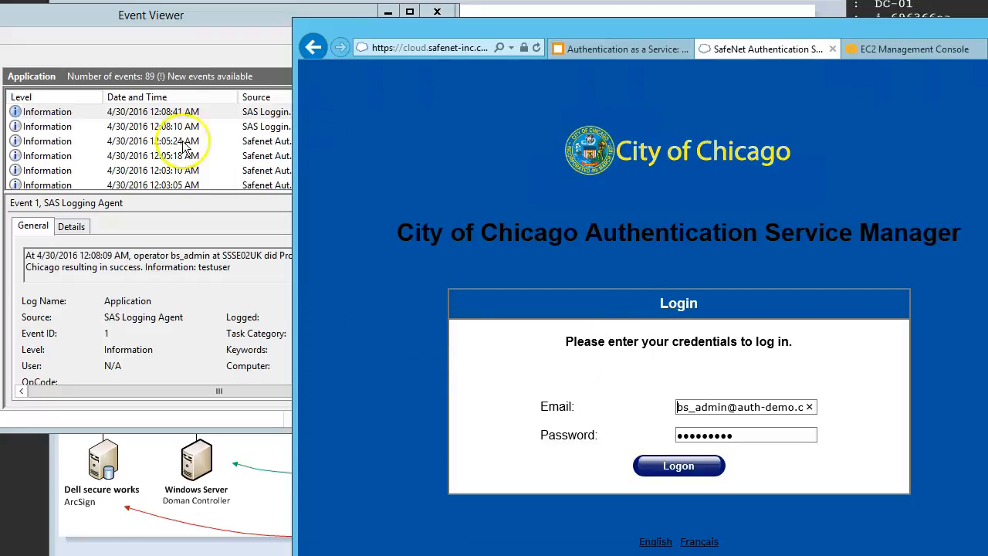
Step: Switch to Event Viewer, refresh the Application log, and examine the action recorded in the newest event for the user deletion
left_click(189, 15)
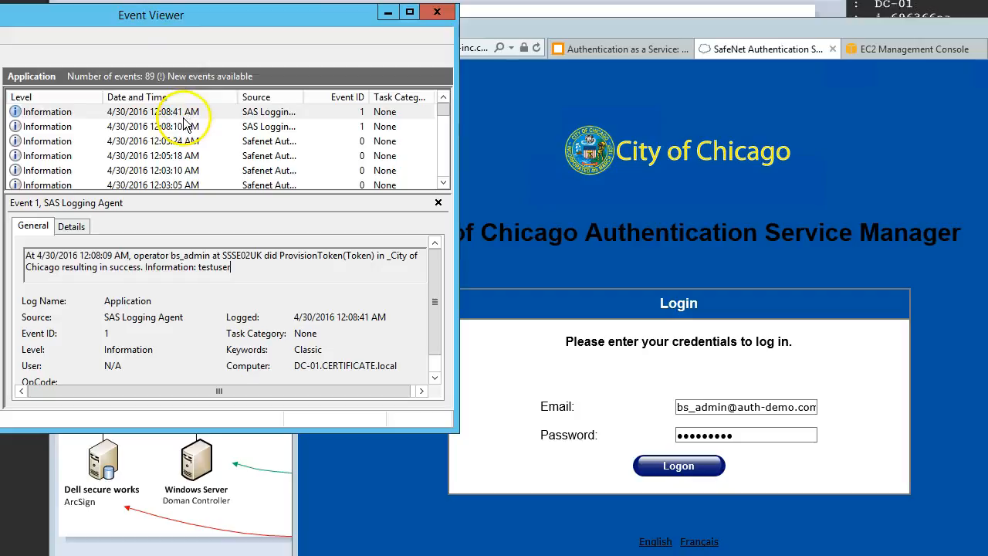
key("F5")
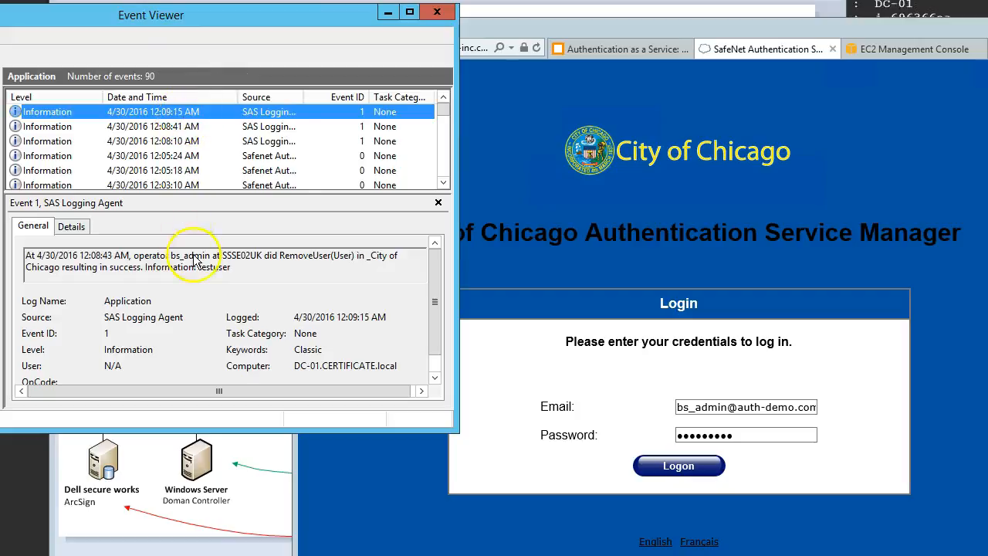
left_click_drag(279, 255, 329, 257)
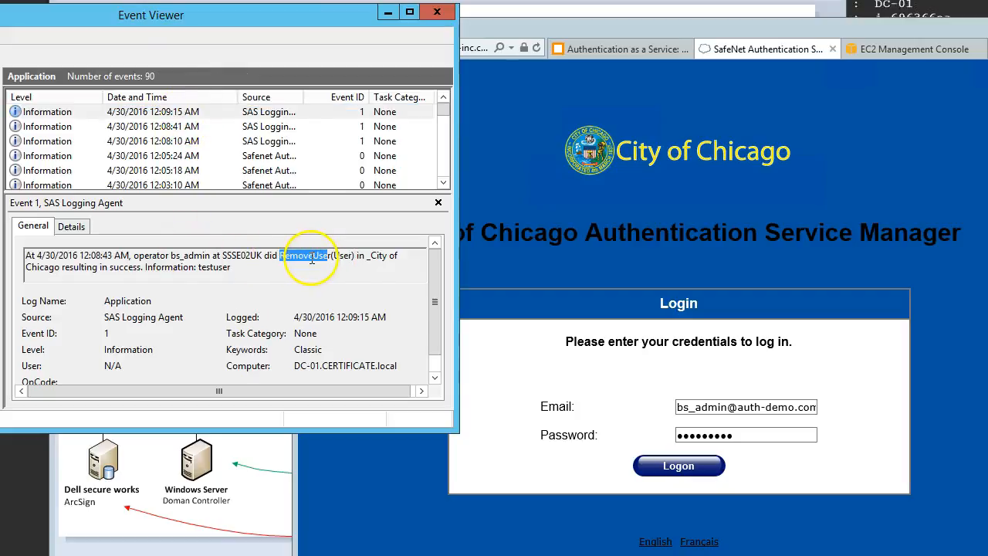
Step: Log on to the SafeNet console again with the prefilled credentials and examine the operator and action of the login event in Event Viewer
left_click(692, 469)
left_click(695, 469)
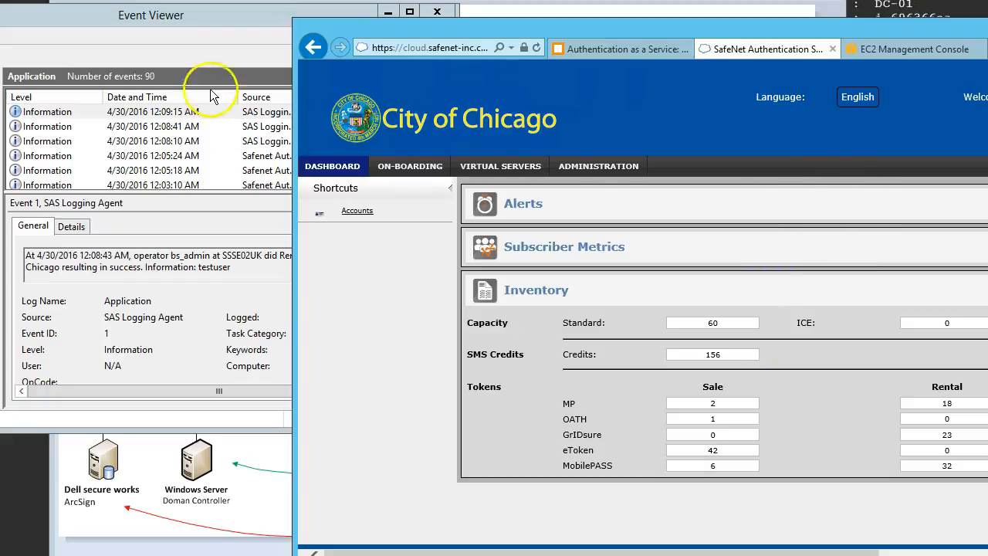
left_click(199, 23)
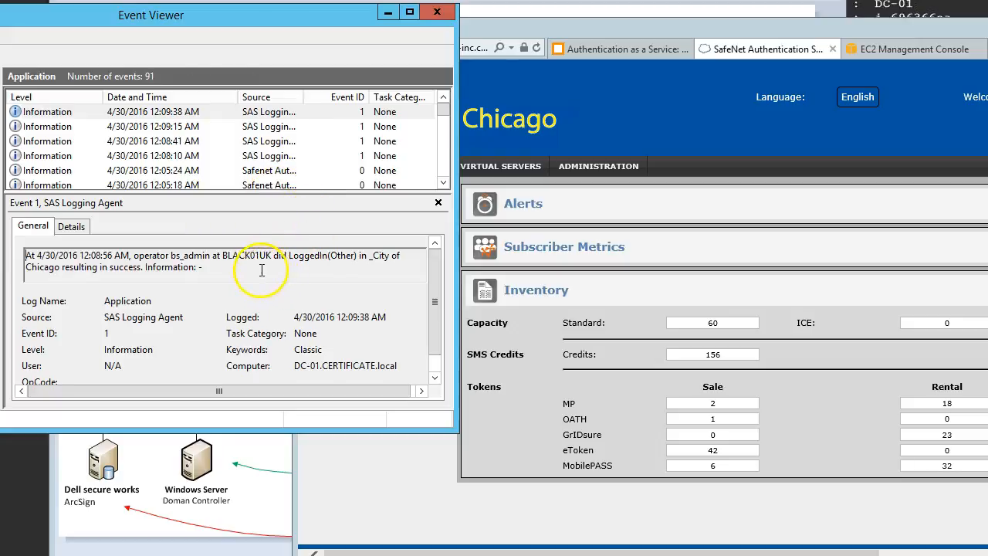
left_click_drag(133, 256, 206, 257)
left_click_drag(288, 256, 326, 256)
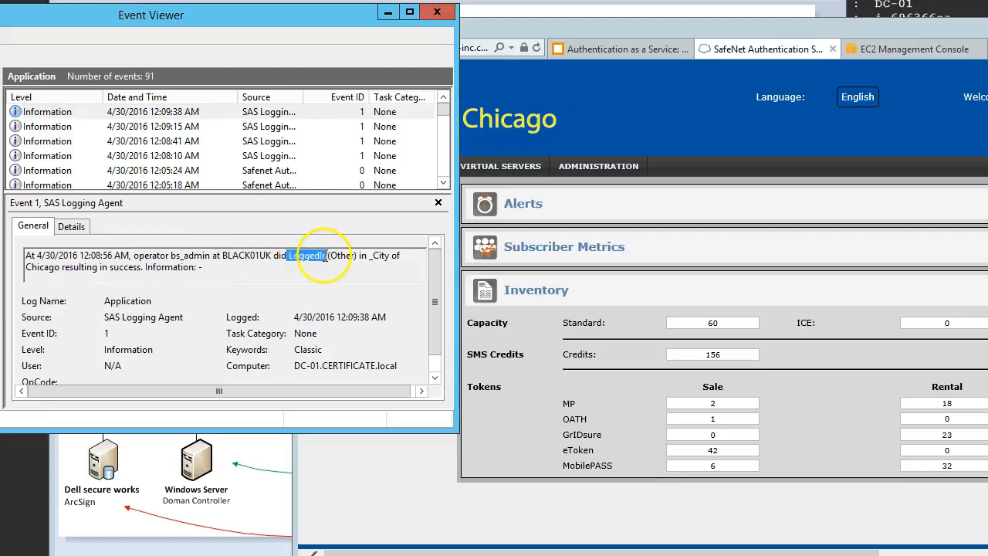
left_click(331, 269)
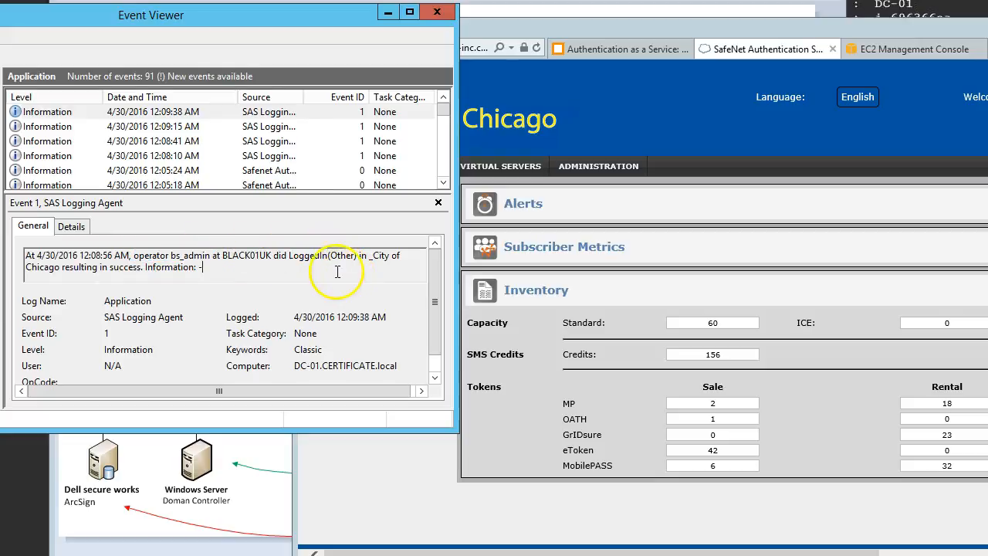
Step: Minimize Event Viewer and the browser, and draw another underline stroke beneath Logging Agent Server in the network traffic diagram
left_click(387, 14)
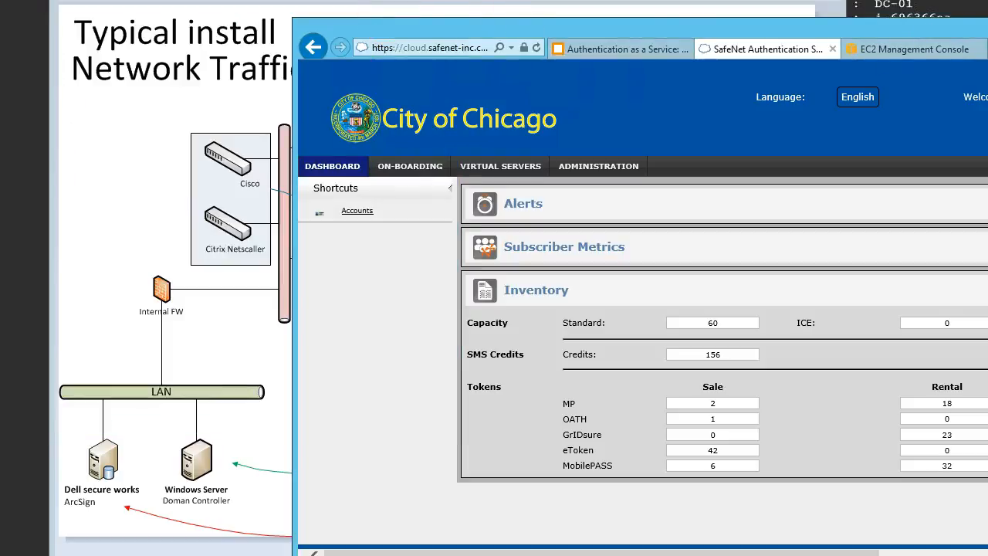
left_click(987, 25)
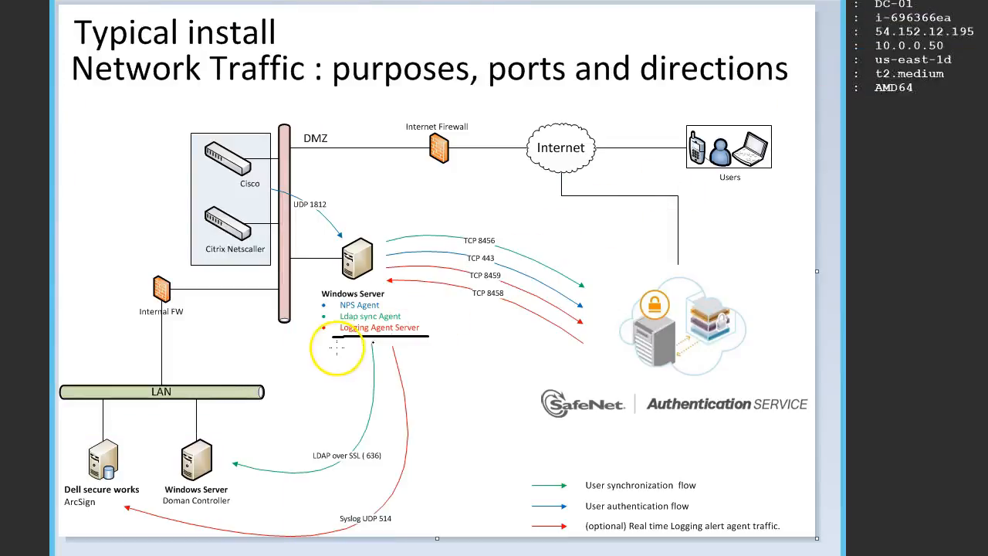
left_click_drag(343, 338, 426, 337)
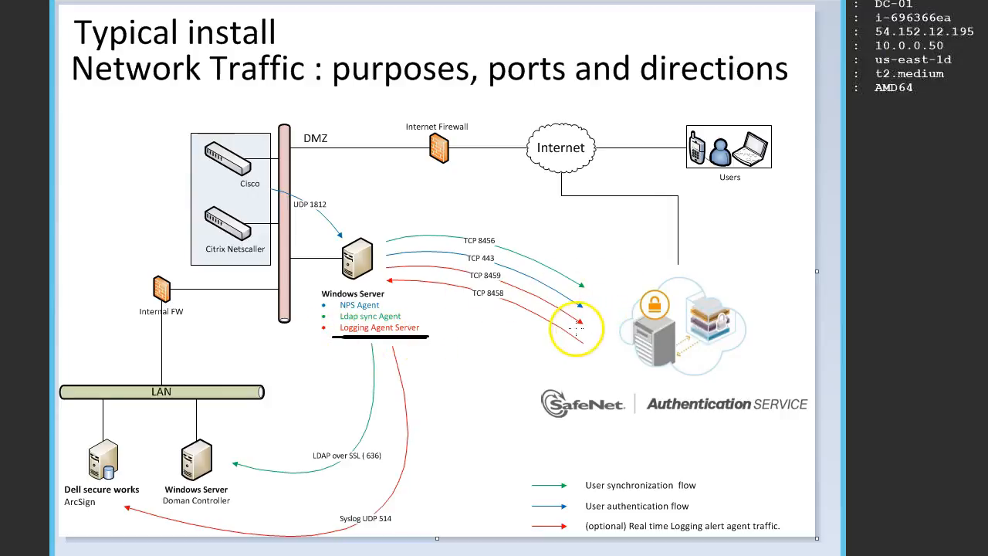